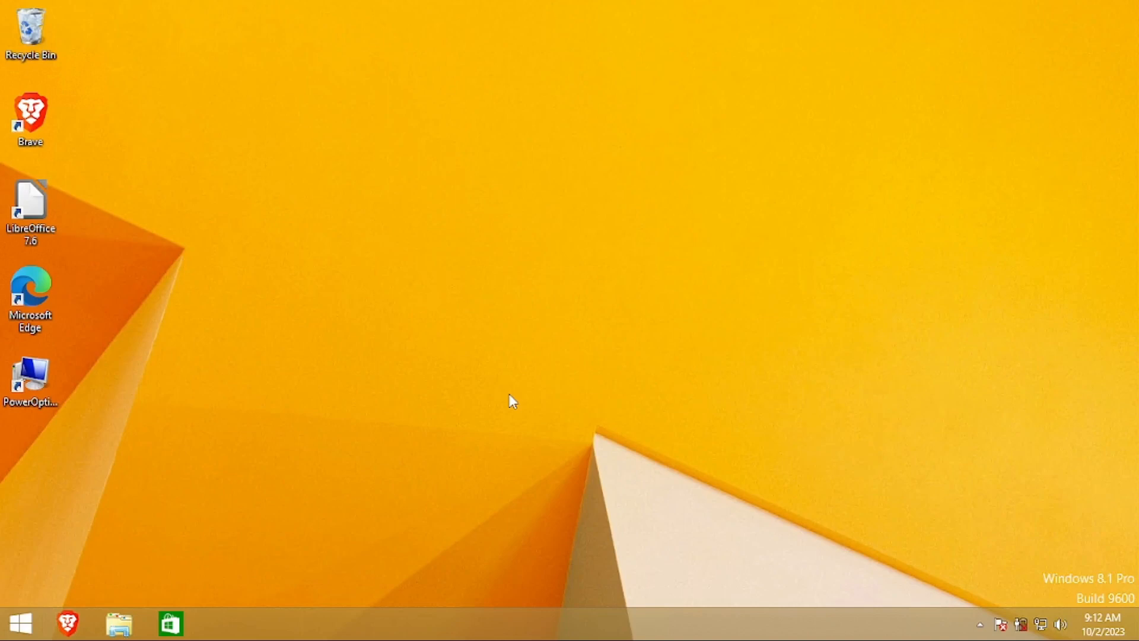
# Search the Windows 8.1 Start screen for regedit and launch it
pyautogui.press('super')
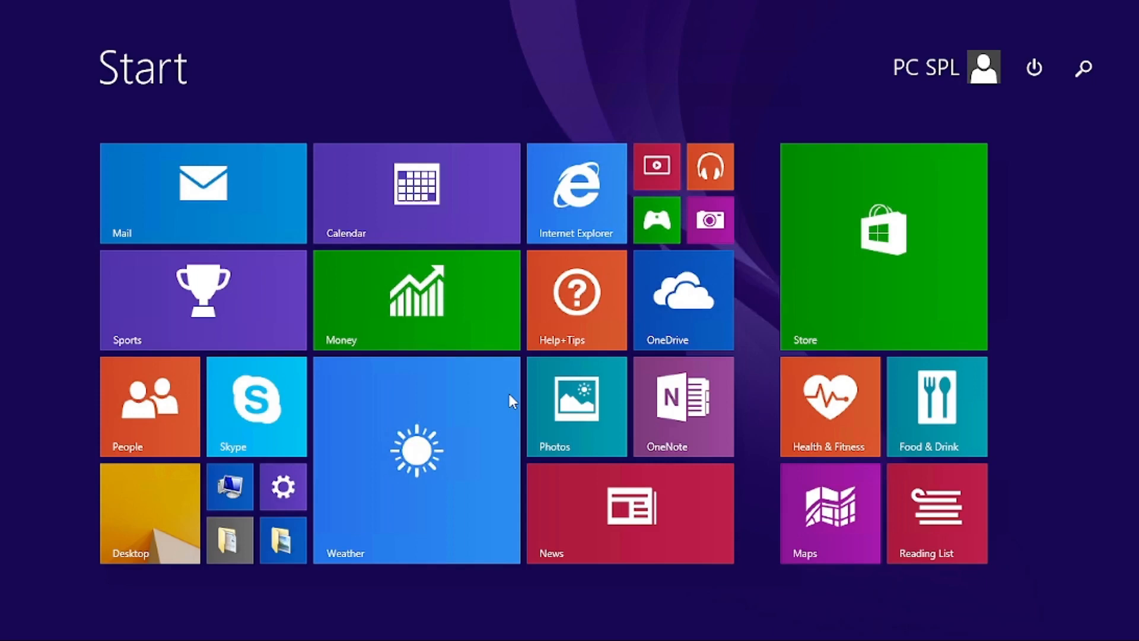
pyautogui.write('re')
pyautogui.press('BackSpace')
pyautogui.press('BackSpace')
pyautogui.press('BackSpace')
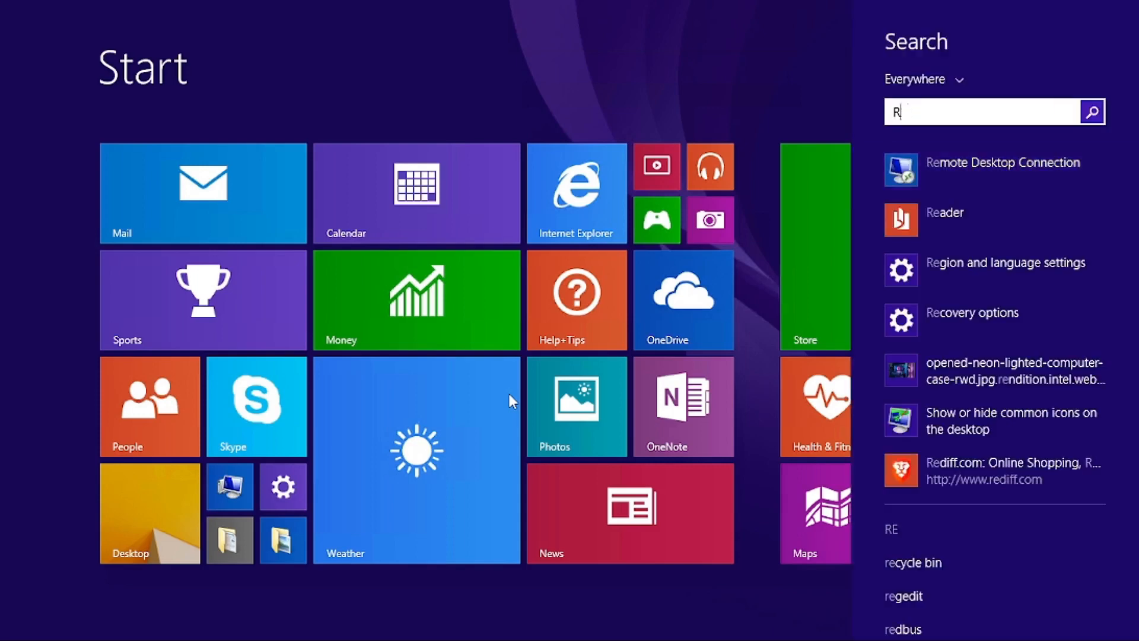
pyautogui.write('reg')
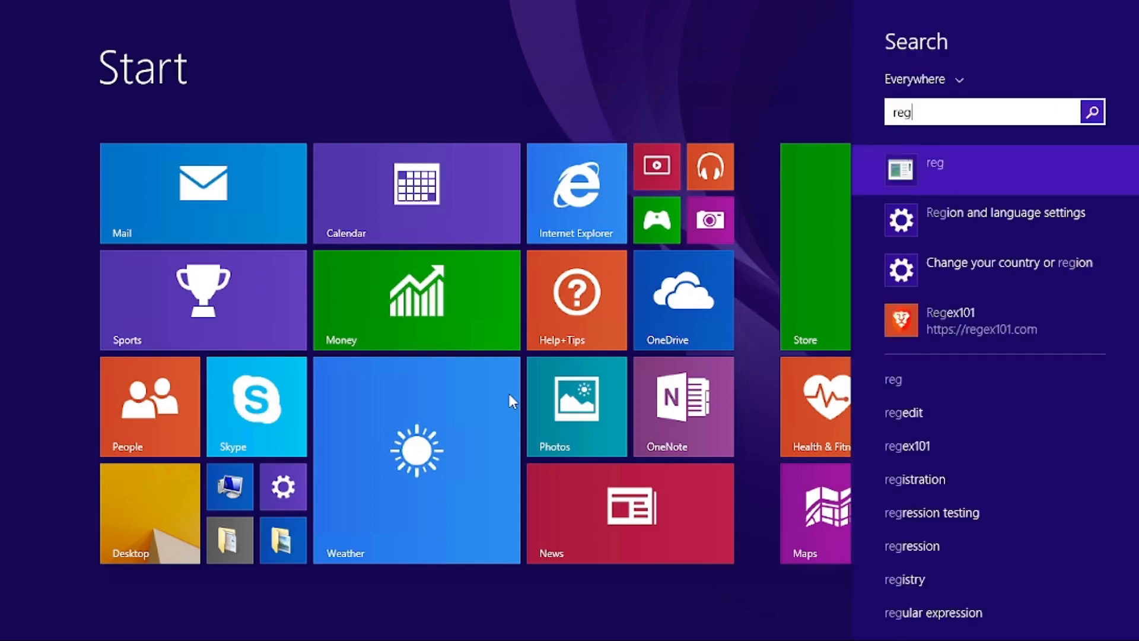
pyautogui.write('edit')
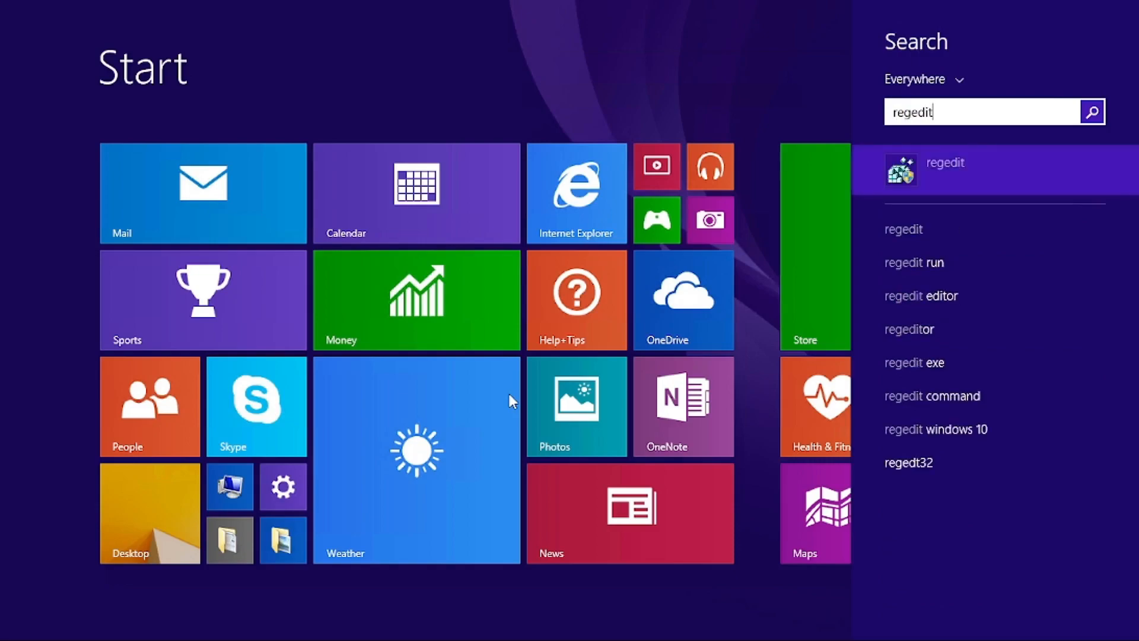
pyautogui.press('Return')
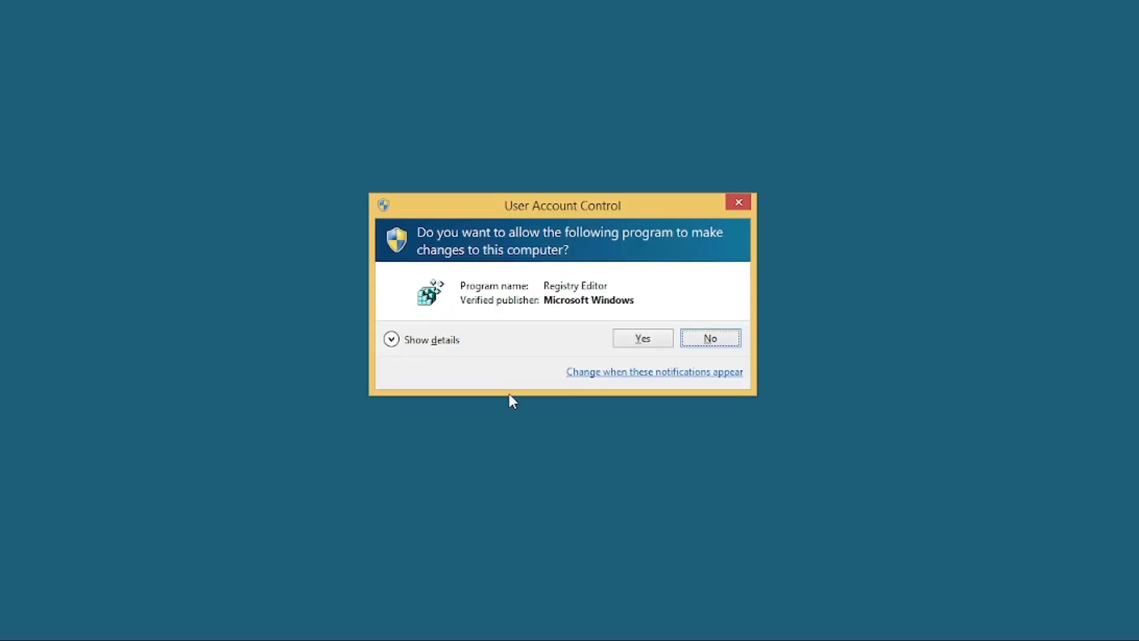
# Allow Registry Editor to run with admin rights and collapse HKEY_CLASSES_ROOT to show the five root hives
pyautogui.hotkey('alt', 'y')
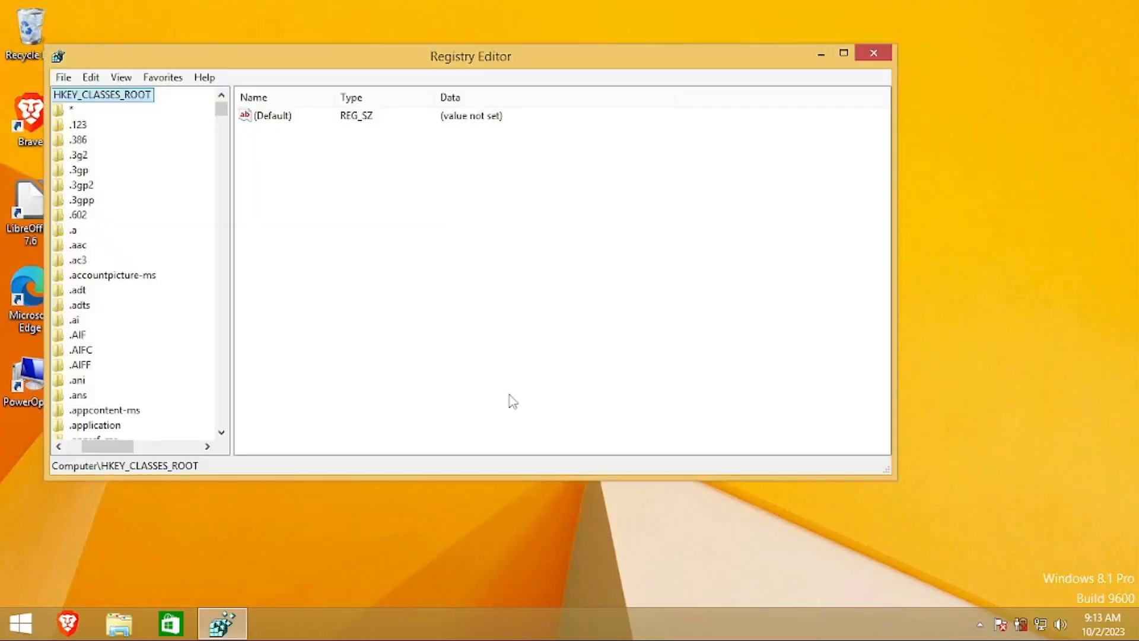
pyautogui.scroll(1, 122, 356)
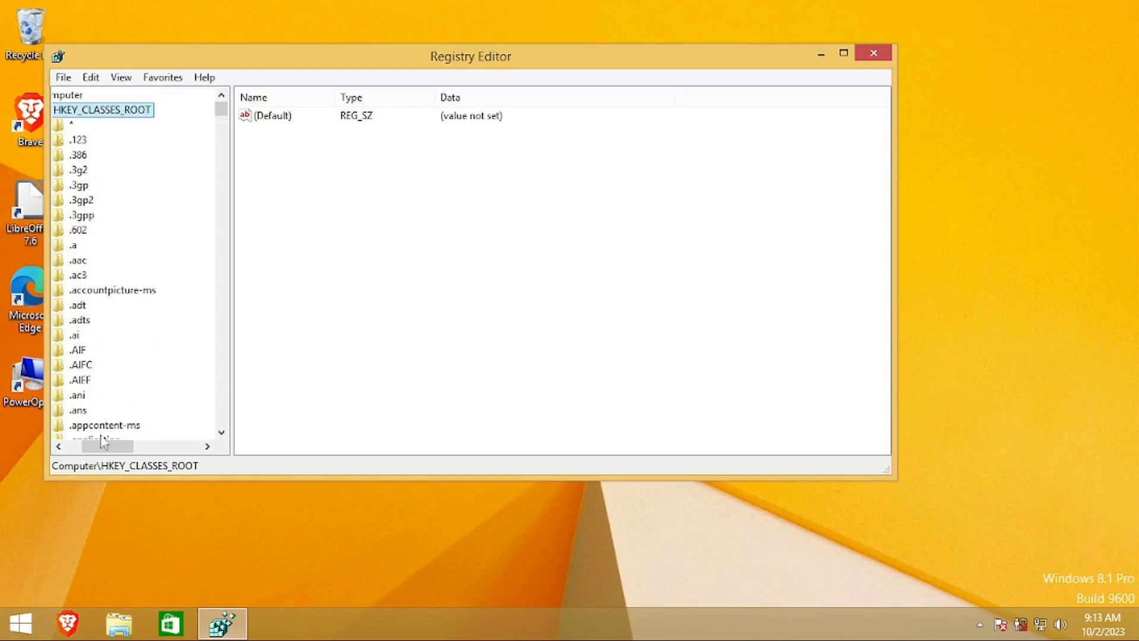
pyautogui.moveTo(97, 444); pyautogui.dragTo(80, 445)
pyautogui.click(77, 111)
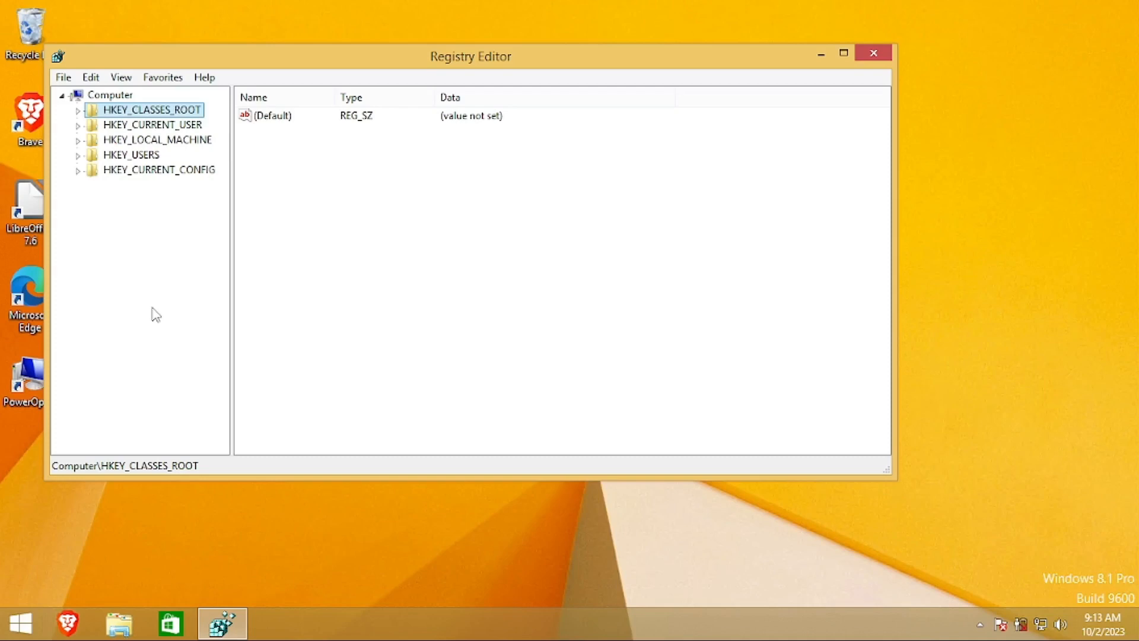
pyautogui.click(395, 234)
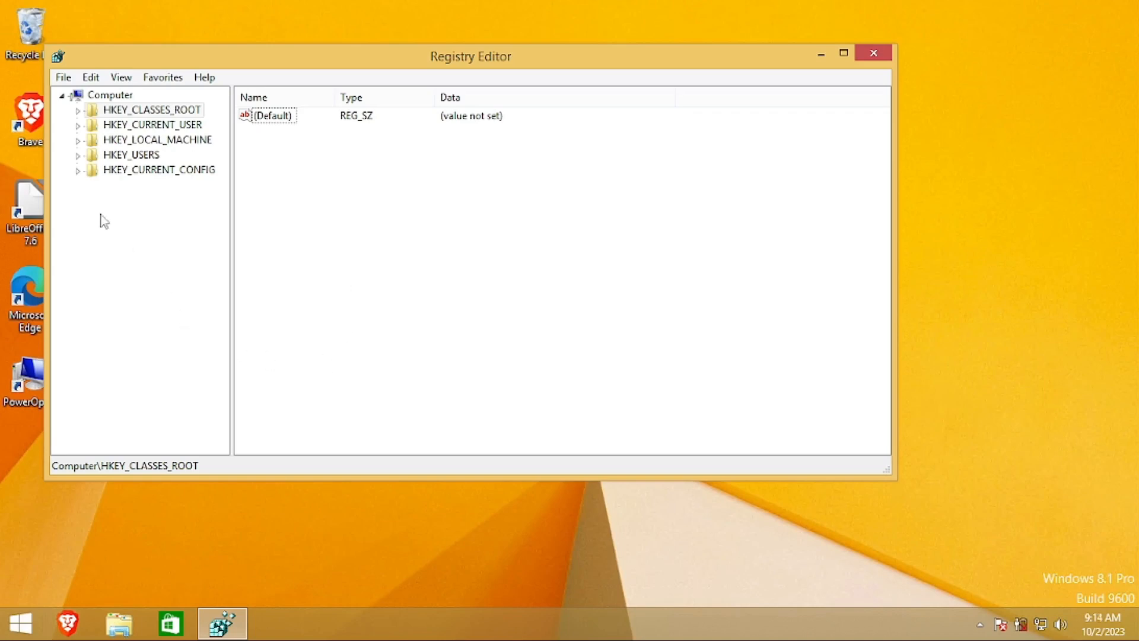
# Expand HKEY_LOCAL_MACHINE, then SOFTWARE, then Microsoft in the key tree
pyautogui.click(77, 141)
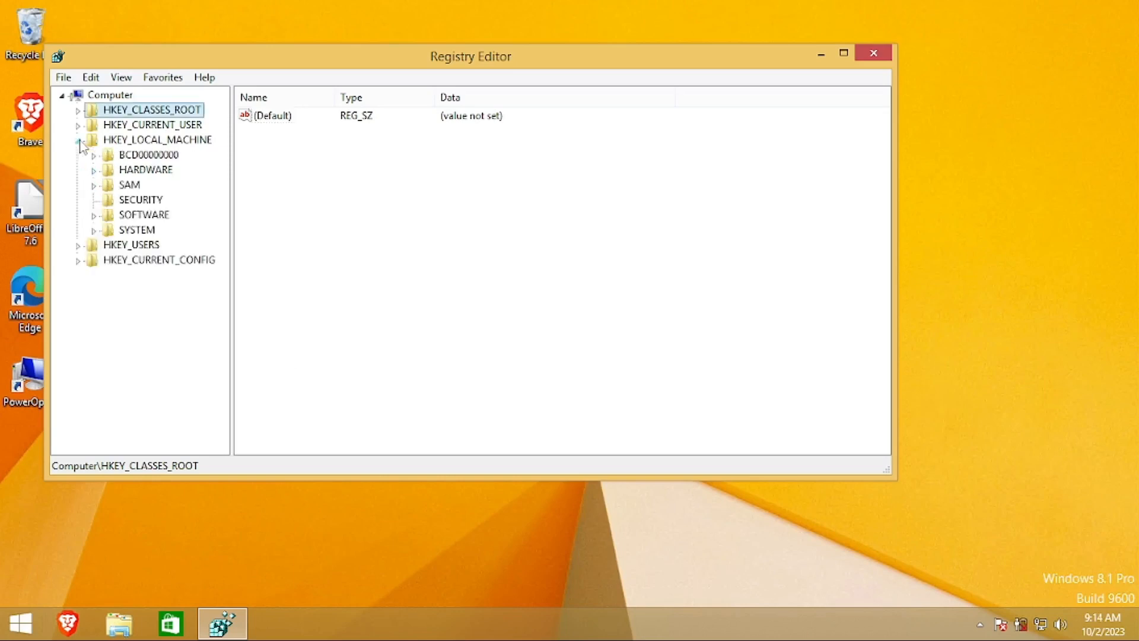
pyautogui.click(94, 215)
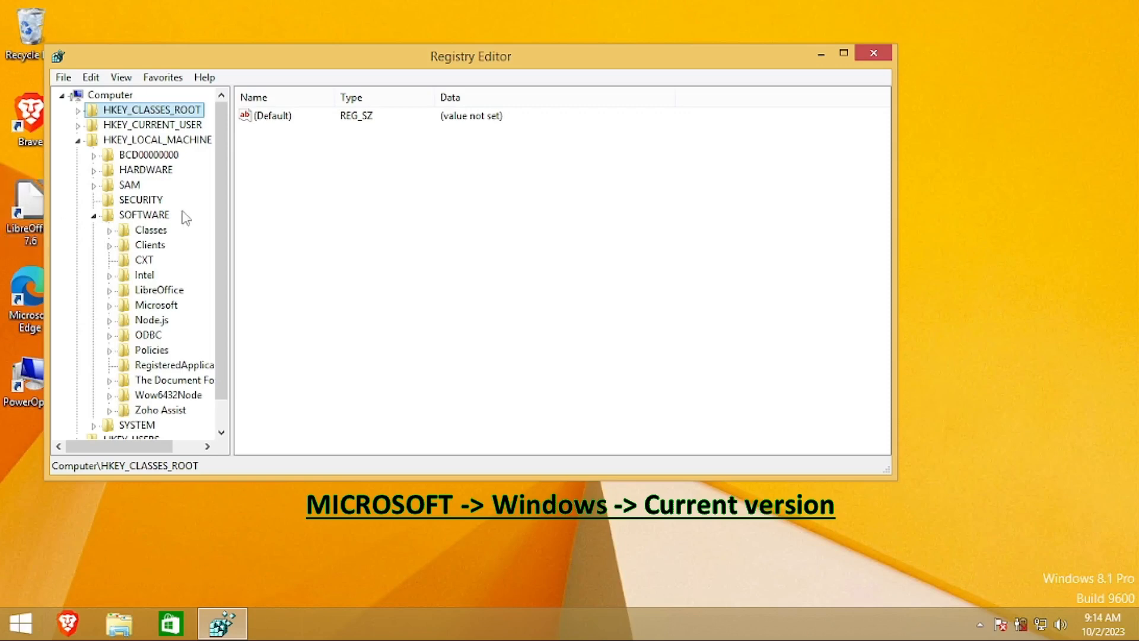
pyautogui.scroll(-1, 176, 240)
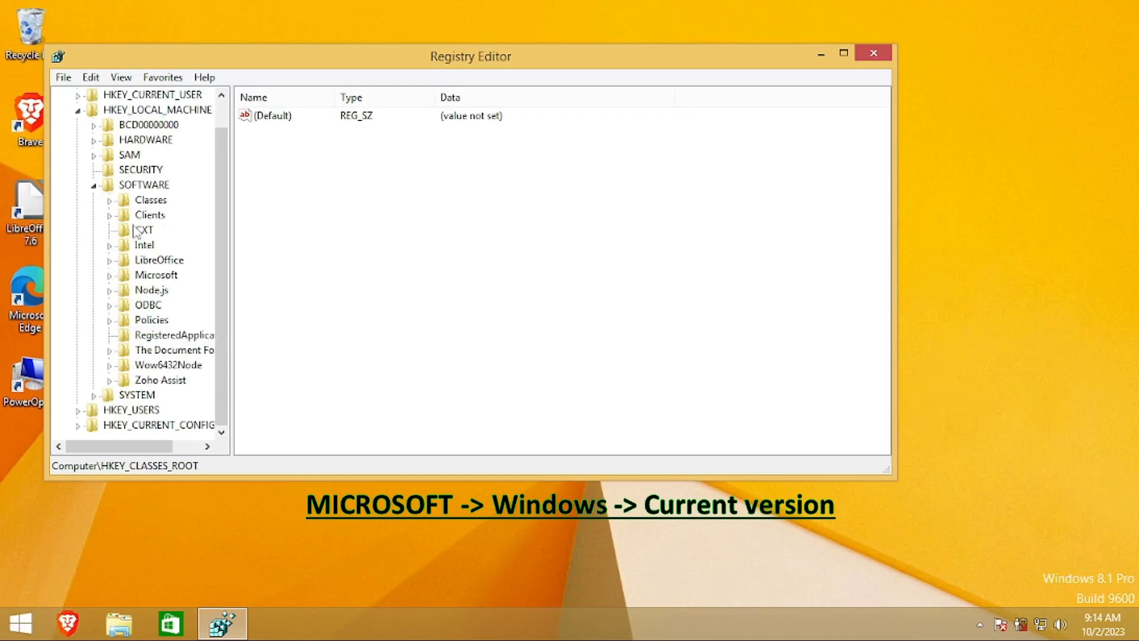
pyautogui.scroll(1, 163, 207)
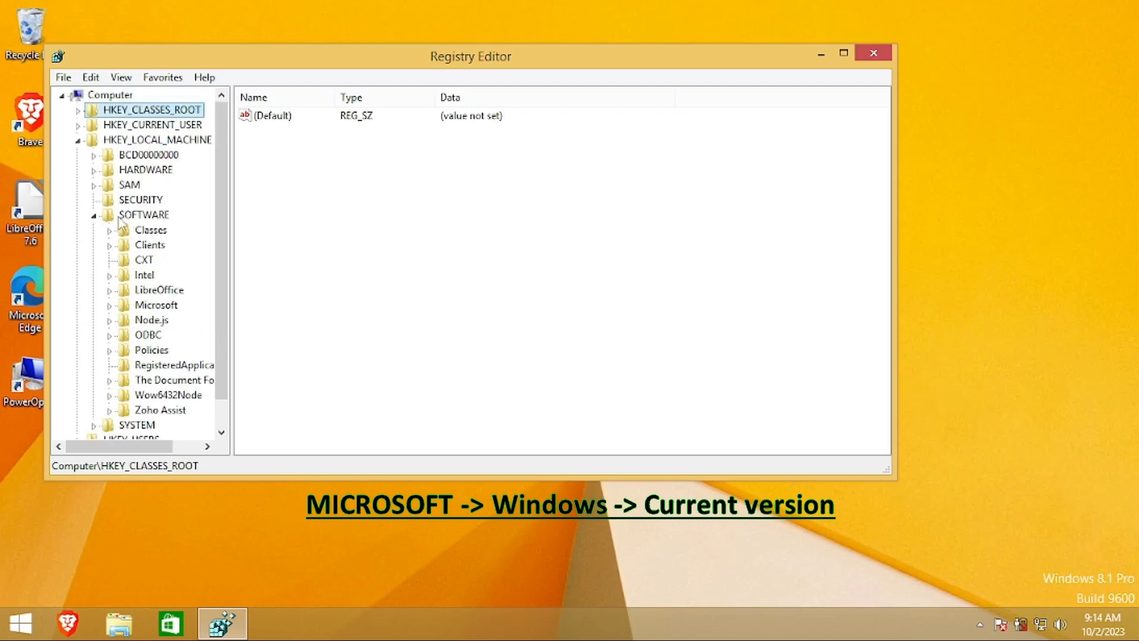
pyautogui.click(93, 216)
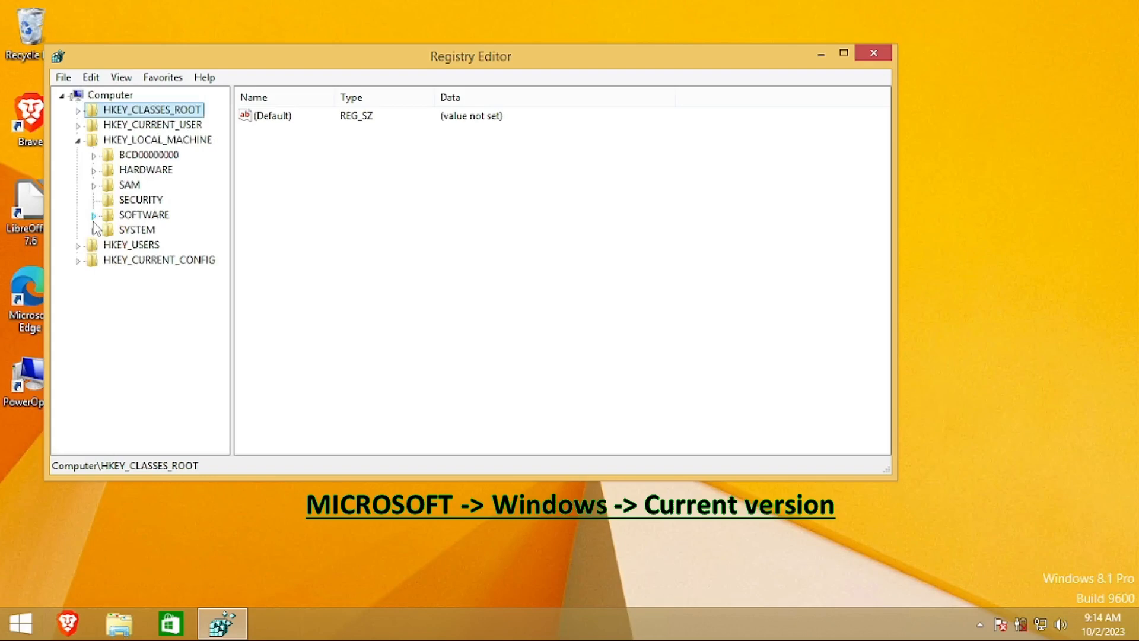
pyautogui.click(94, 216)
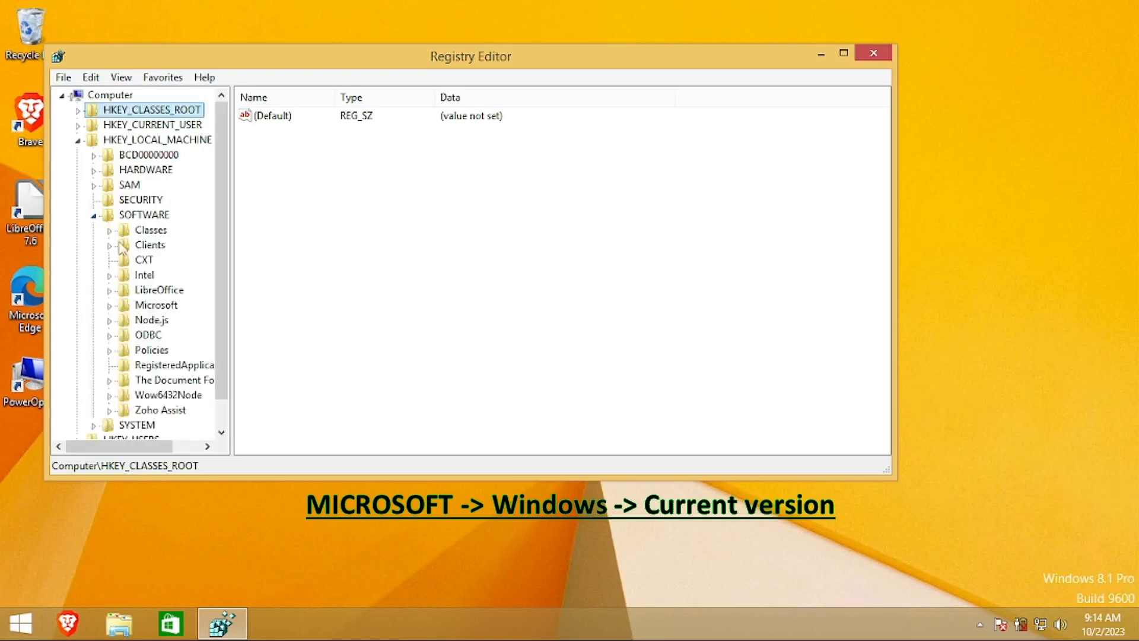
pyautogui.click(109, 306)
# Locate the Windows key under Microsoft and expand Windows and CurrentVersion
pyautogui.scroll(2, 130, 312)
pyautogui.scroll(-6, 130, 314)
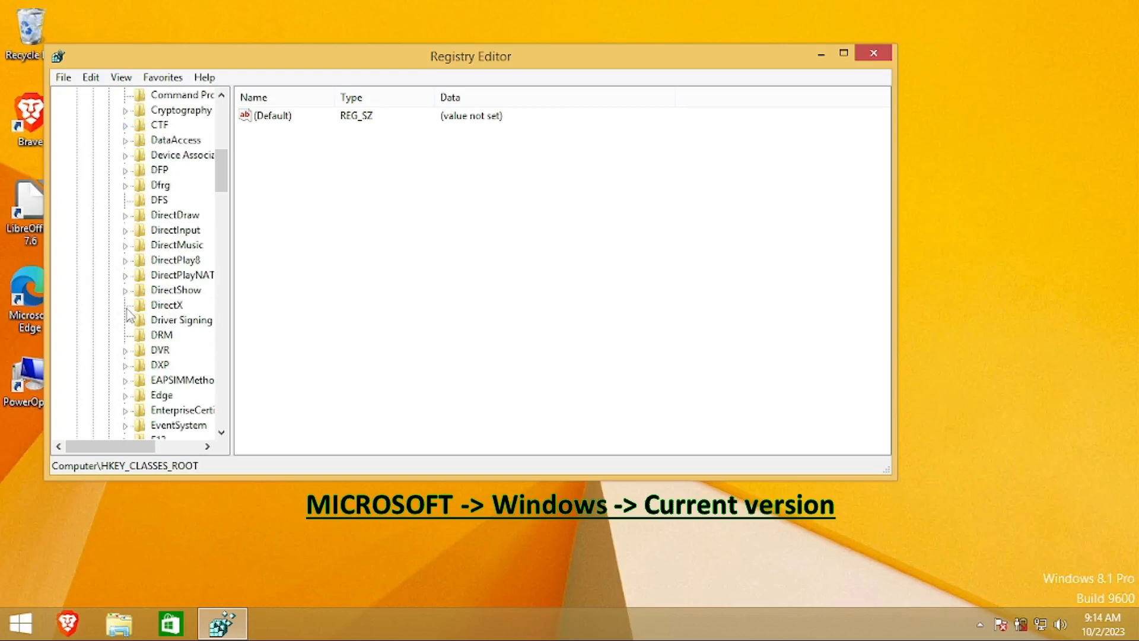
pyautogui.scroll(-6, 128, 315)
pyautogui.scroll(-2, 181, 320)
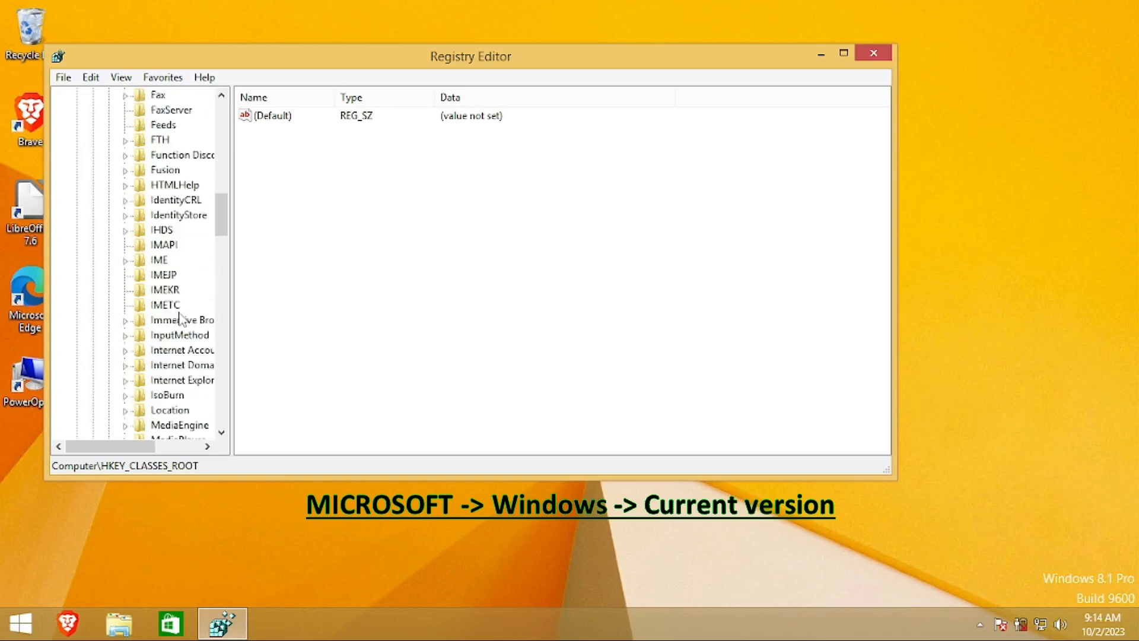
pyautogui.scroll(-6, 180, 315)
pyautogui.click(178, 310)
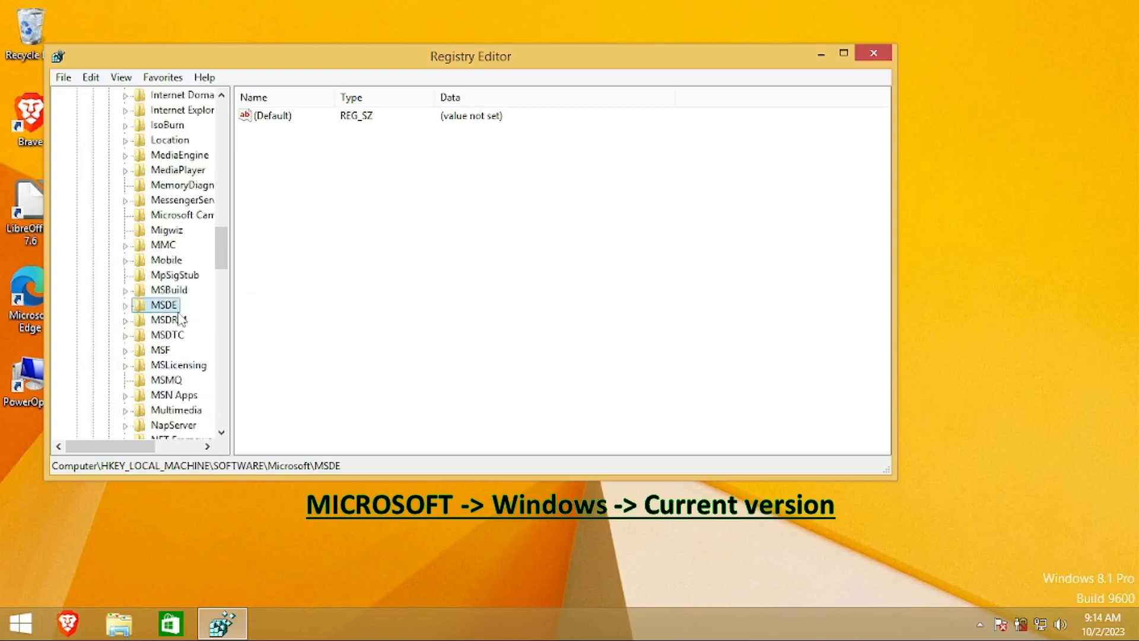
pyautogui.press('w')
pyautogui.press('Down')
pyautogui.press('Down')
pyautogui.press('Down')
pyautogui.press('Down')
pyautogui.press('Down')
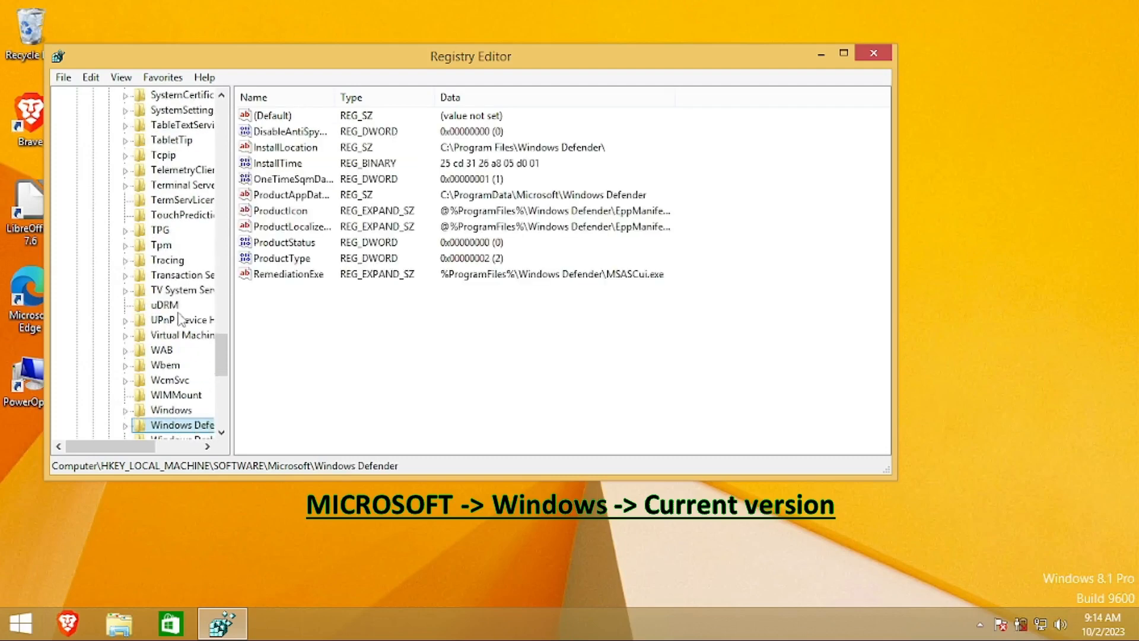
pyautogui.click(126, 410)
pyautogui.scroll(-2, 156, 403)
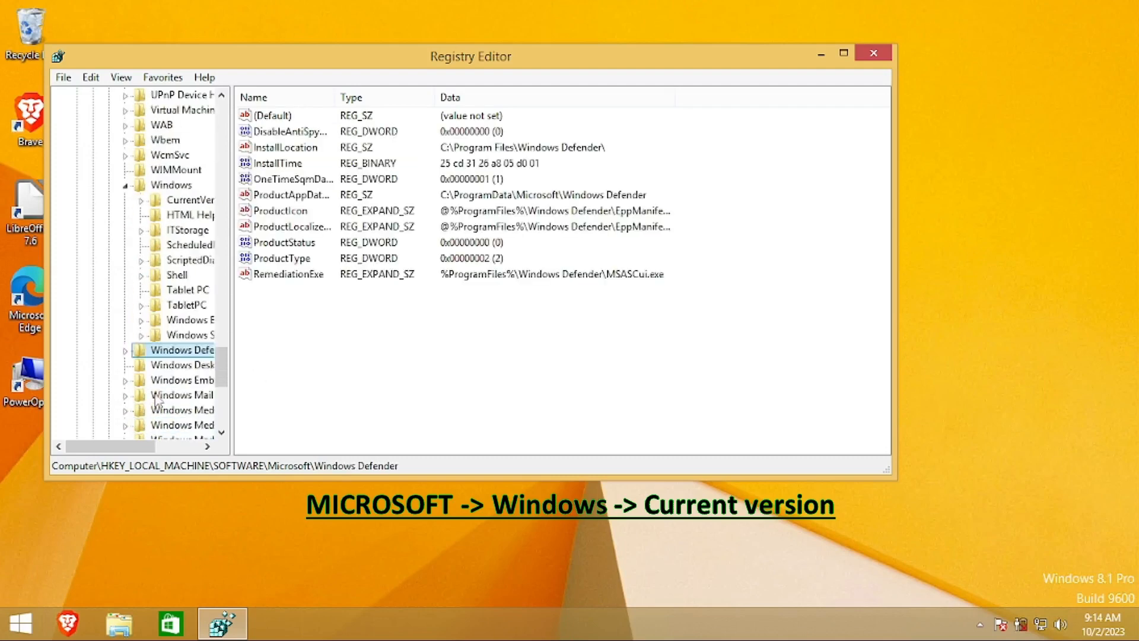
pyautogui.click(142, 201)
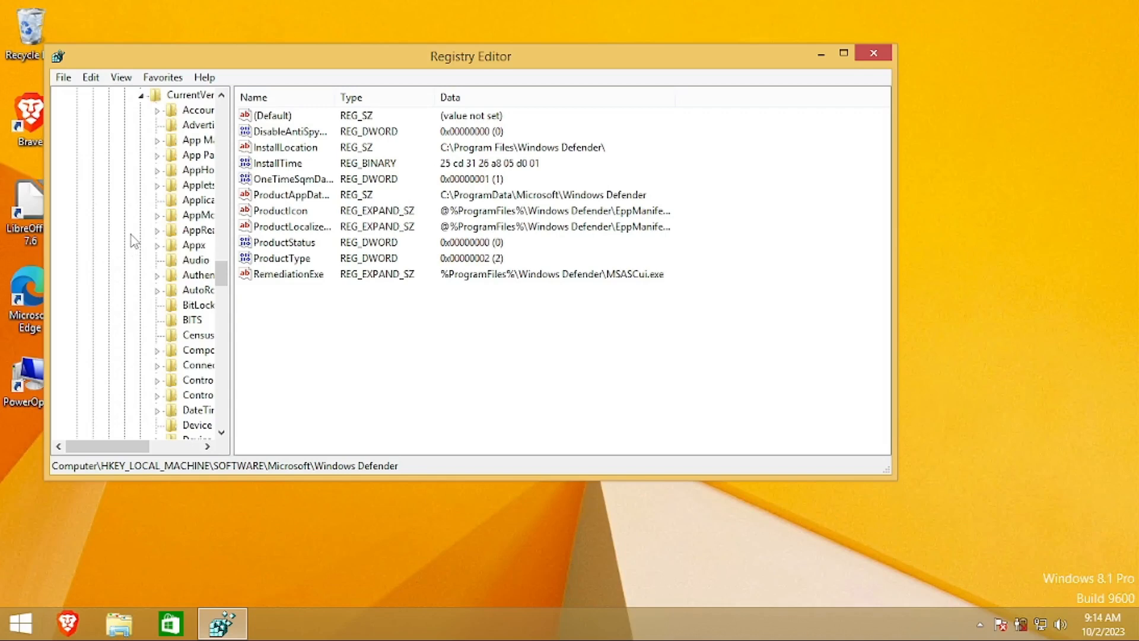
# Jump through CurrentVersion's subkeys toward Policies and maximize the Registry Editor window
pyautogui.click(183, 294)
pyautogui.press('p')
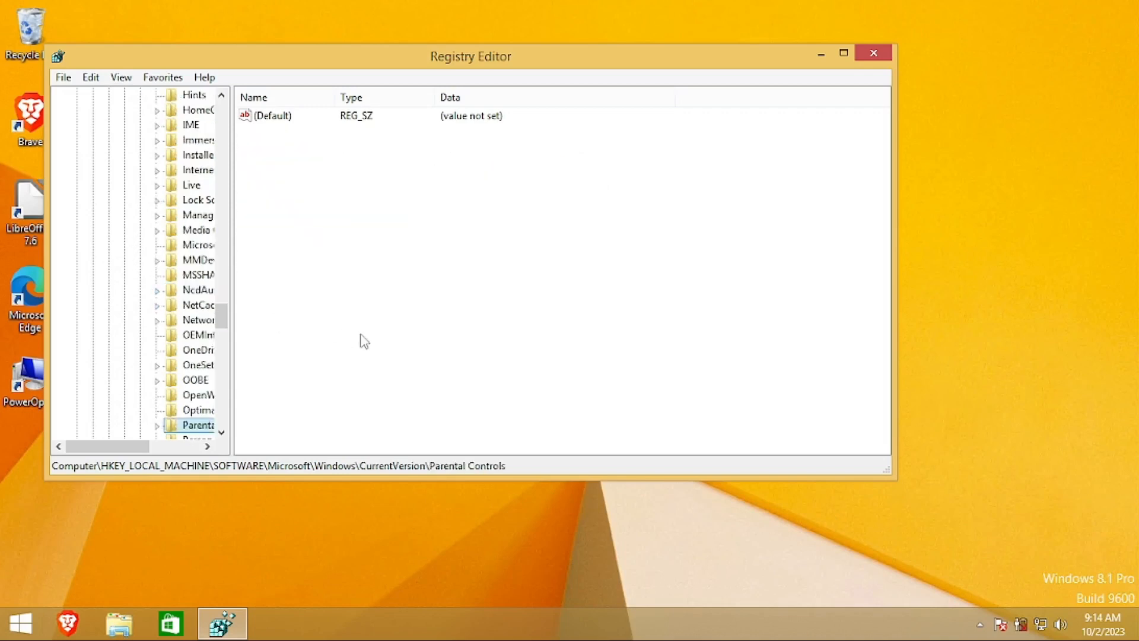
pyautogui.press('p')
pyautogui.press('p')
pyautogui.press('p')
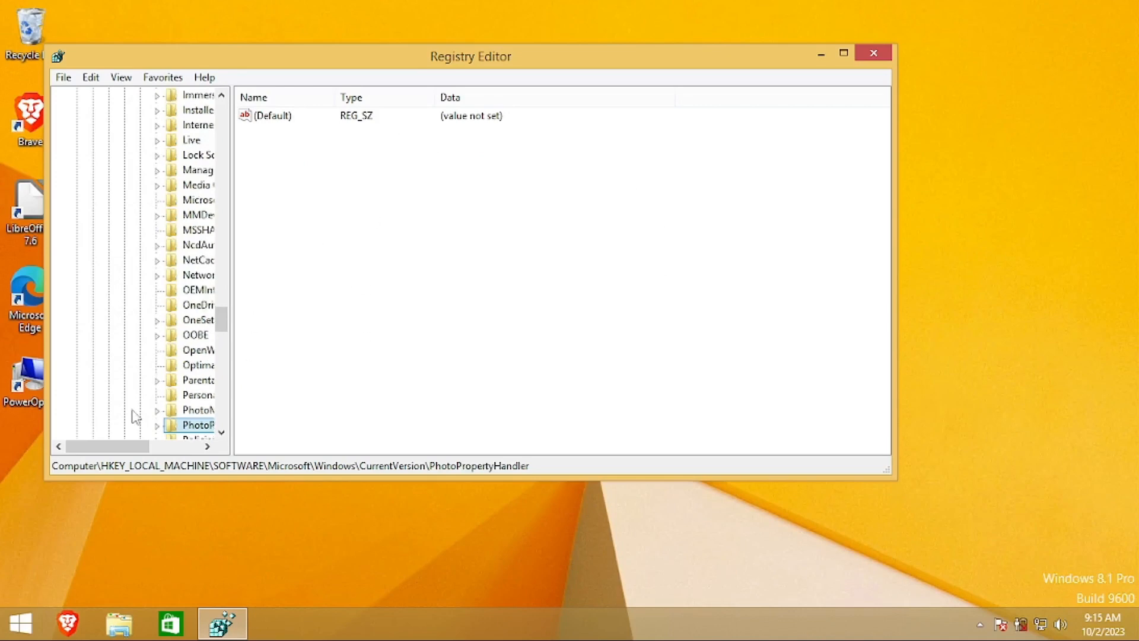
pyautogui.moveTo(126, 446); pyautogui.dragTo(156, 447)
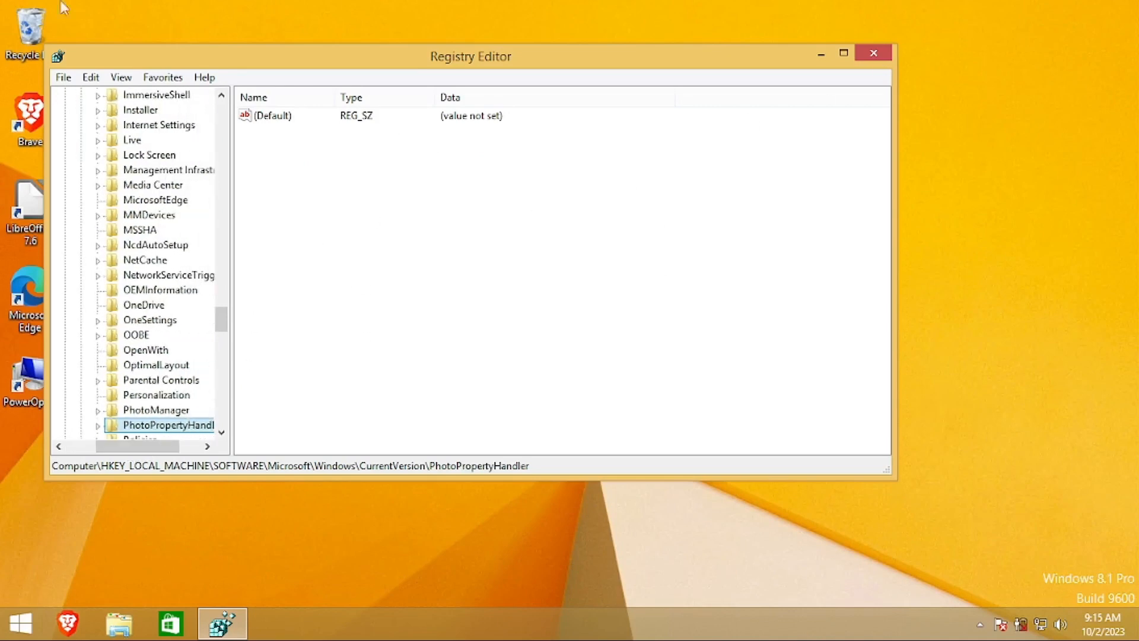
pyautogui.click(843, 53)
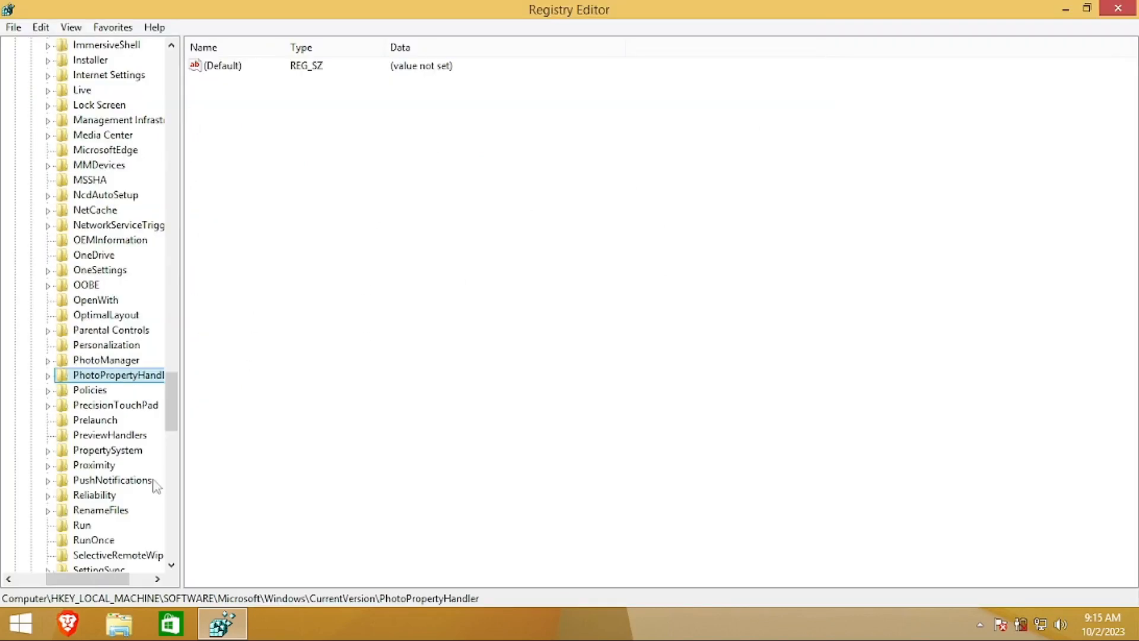
# Expand Policies and open its System key to list the values
pyautogui.click(49, 391)
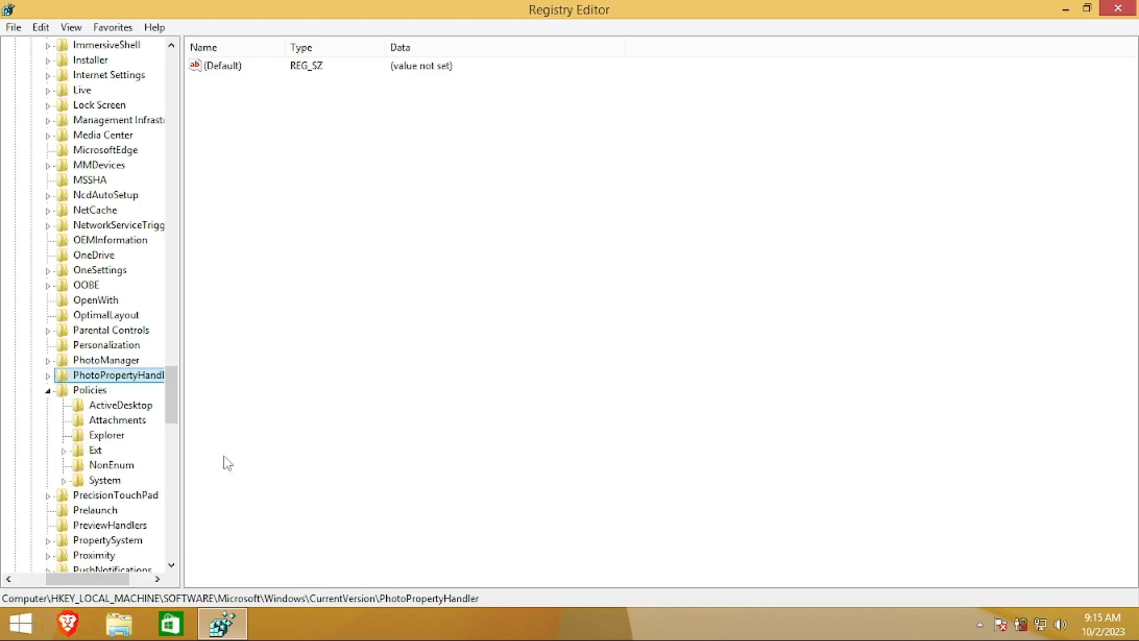
pyautogui.click(64, 481)
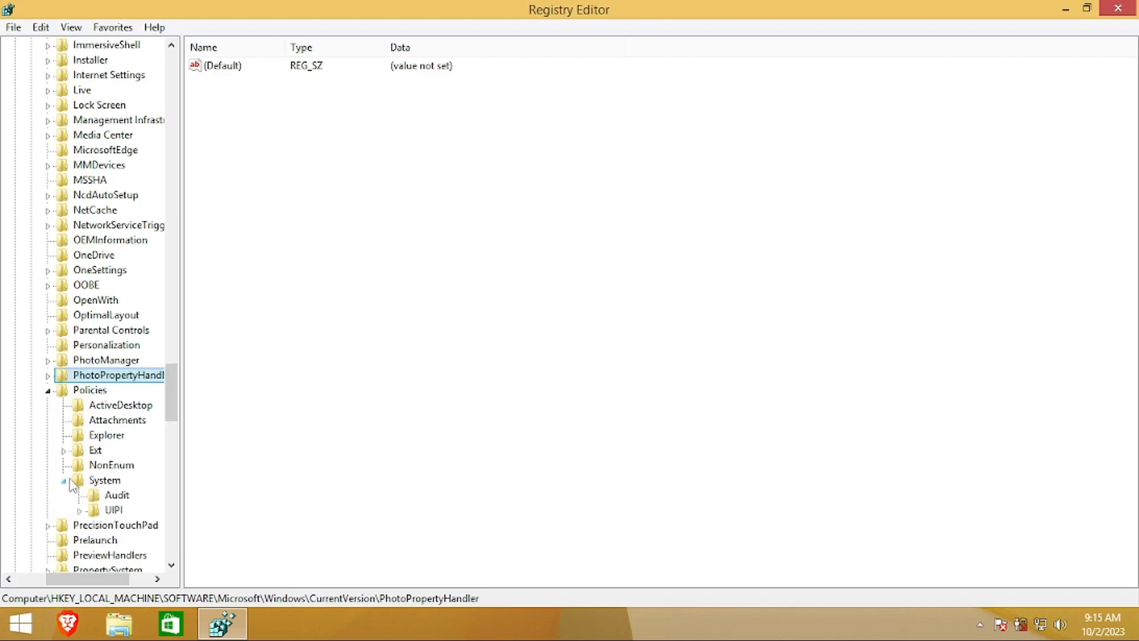
pyautogui.doubleClick(101, 481)
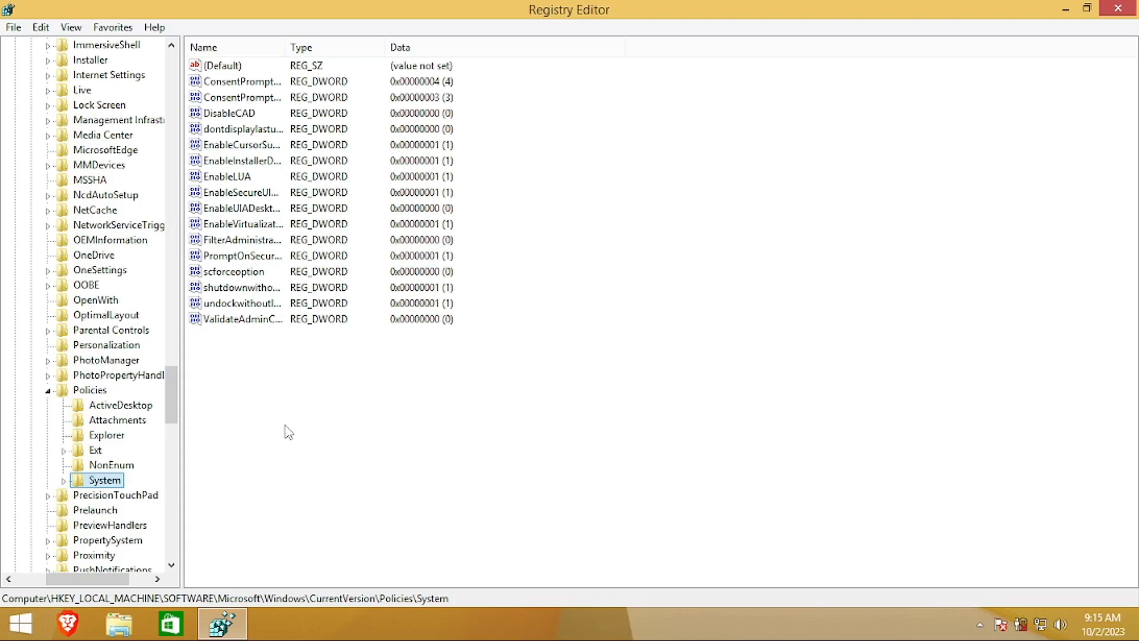
# Add a new String Value to System, keeping the default name New Value #1
pyautogui.rightClick(298, 388)
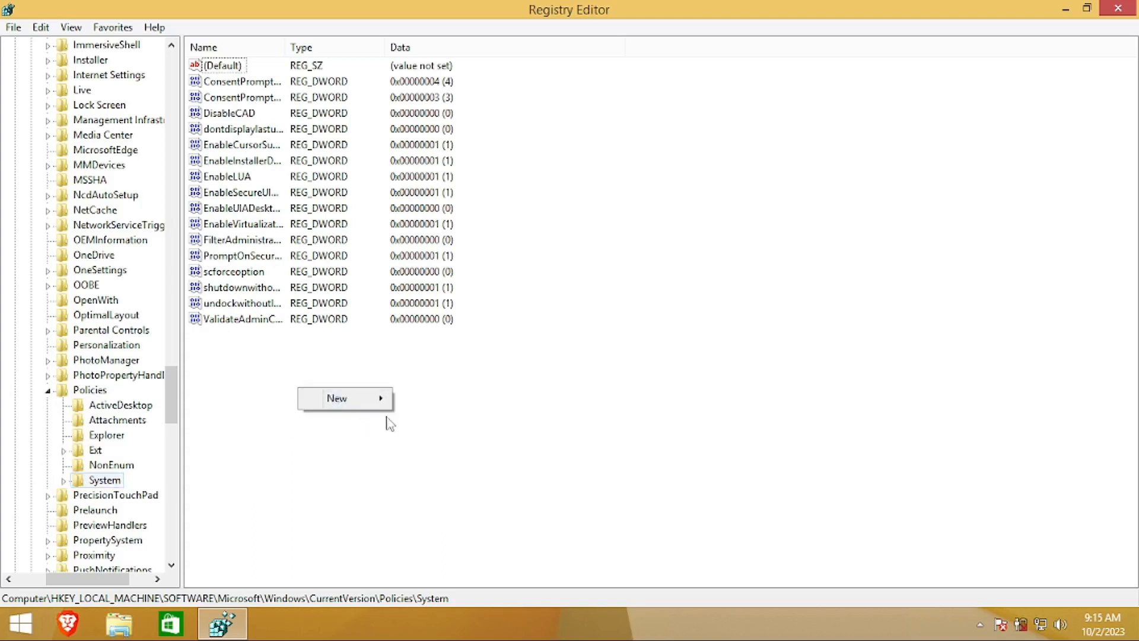
pyautogui.moveTo(383, 399)
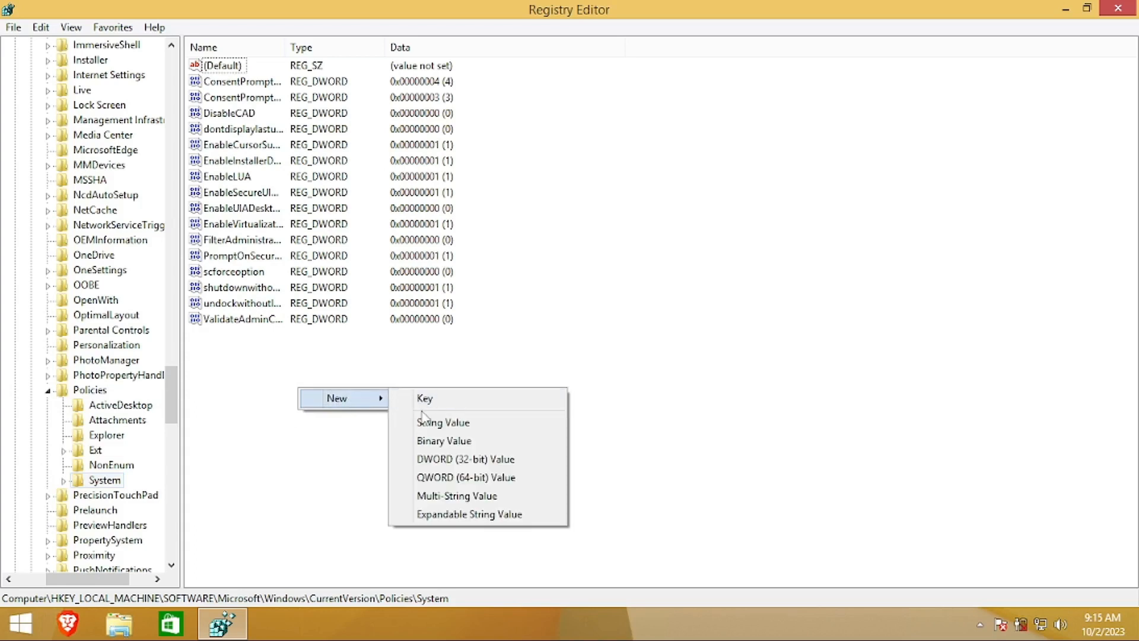
pyautogui.click(439, 421)
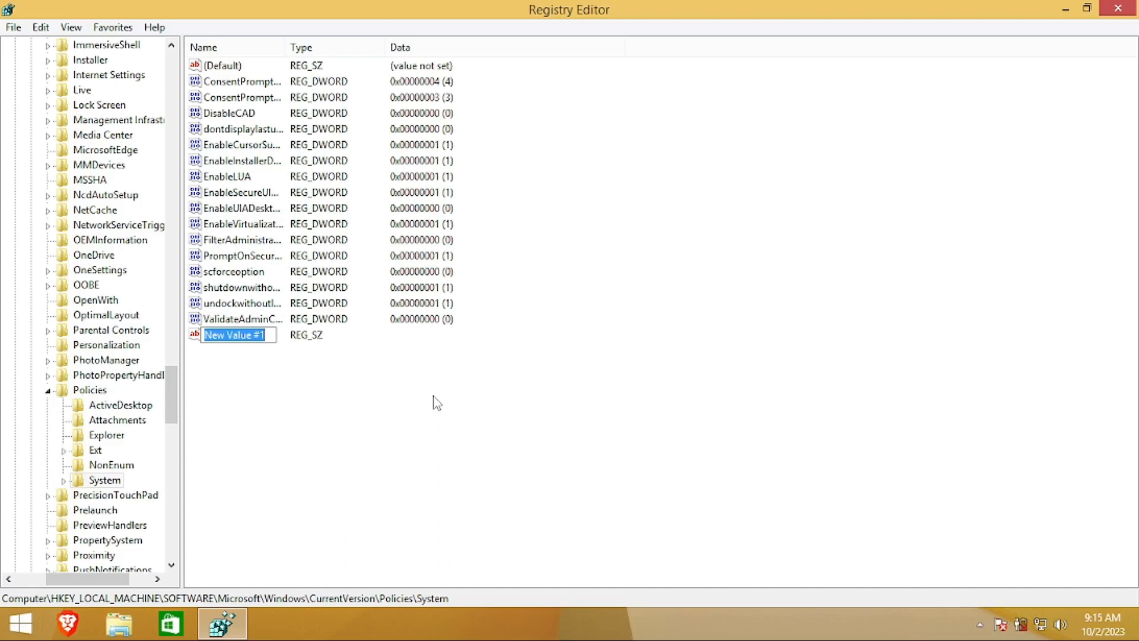
pyautogui.press('Return')
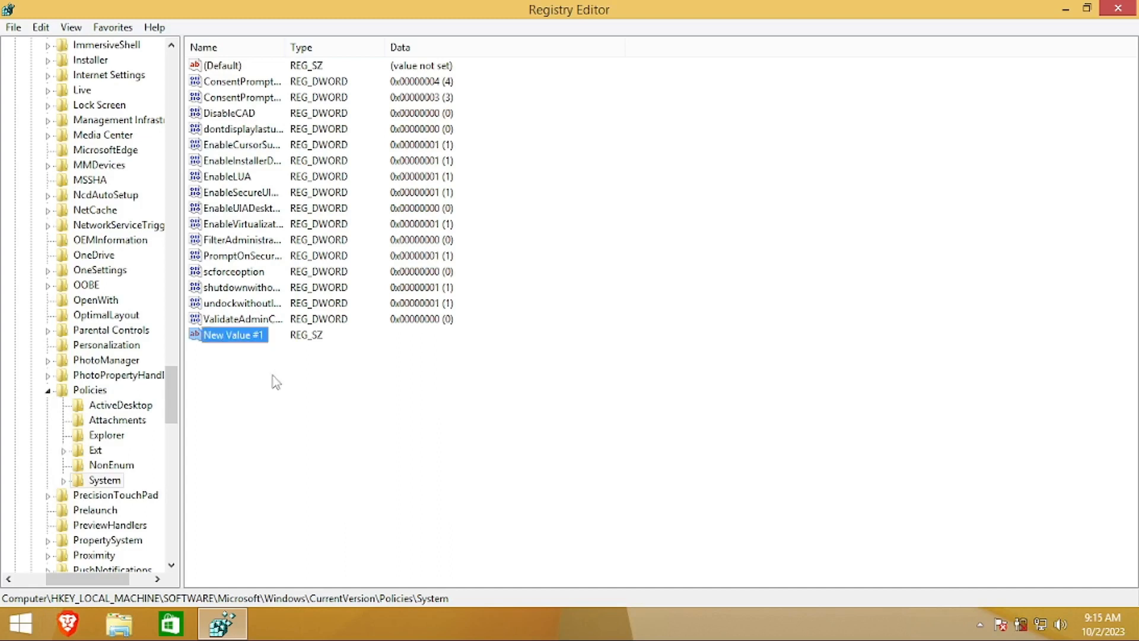
# Open New Value #1 for editing, close it with OK, then bring up its Rename option
pyautogui.doubleClick(235, 336)
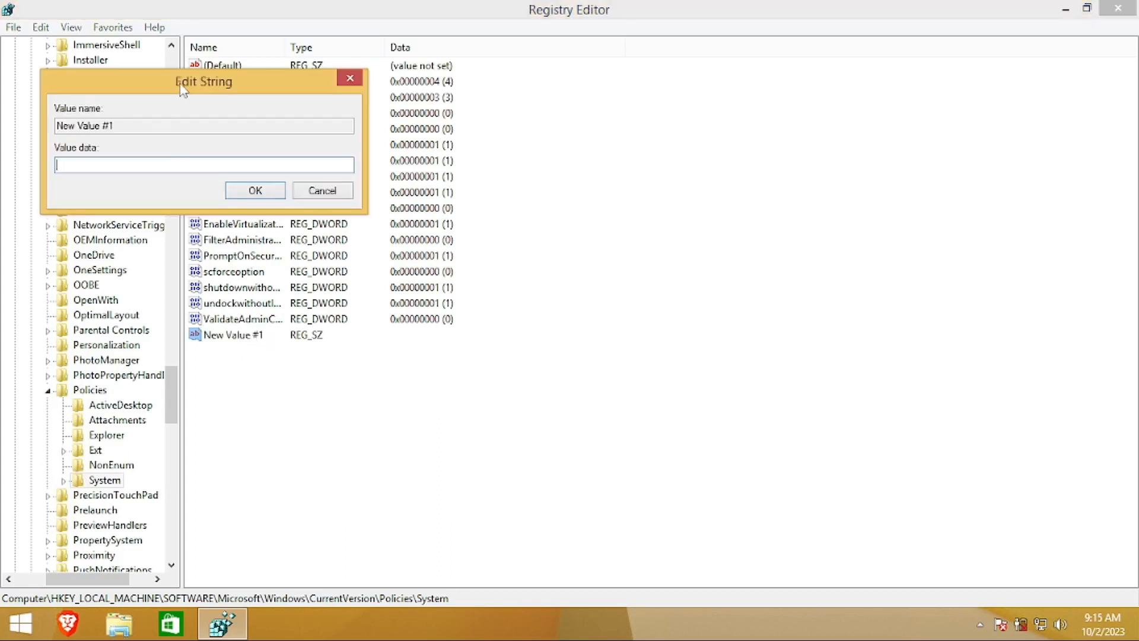
pyautogui.moveTo(179, 85); pyautogui.dragTo(660, 298)
pyautogui.click(634, 336)
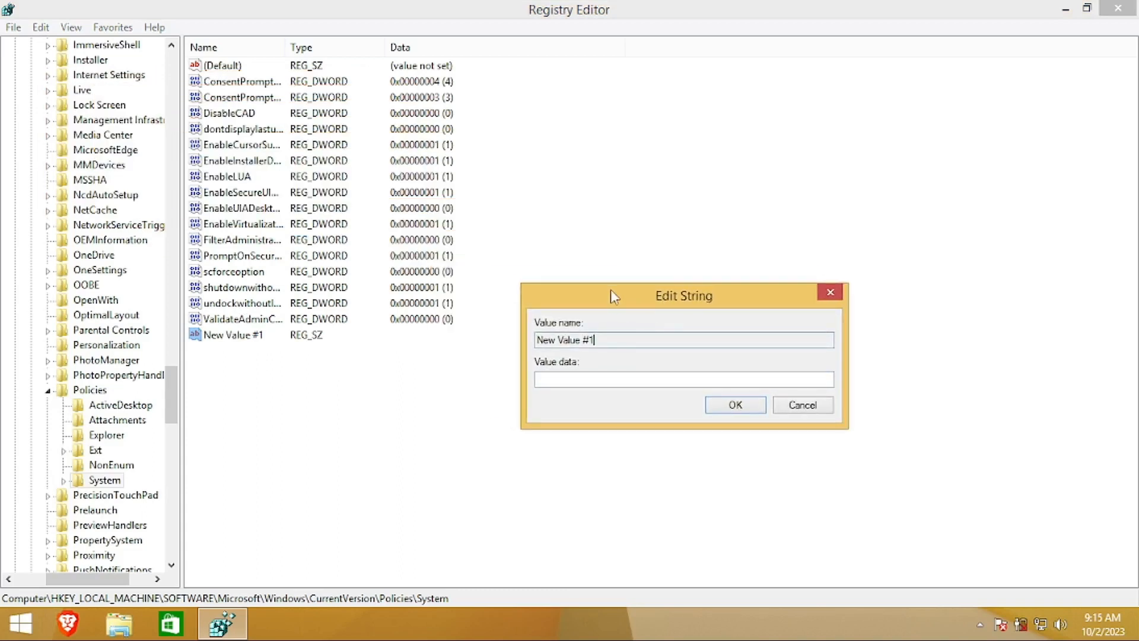
pyautogui.moveTo(610, 289); pyautogui.dragTo(561, 287)
pyautogui.moveTo(558, 336); pyautogui.dragTo(533, 336)
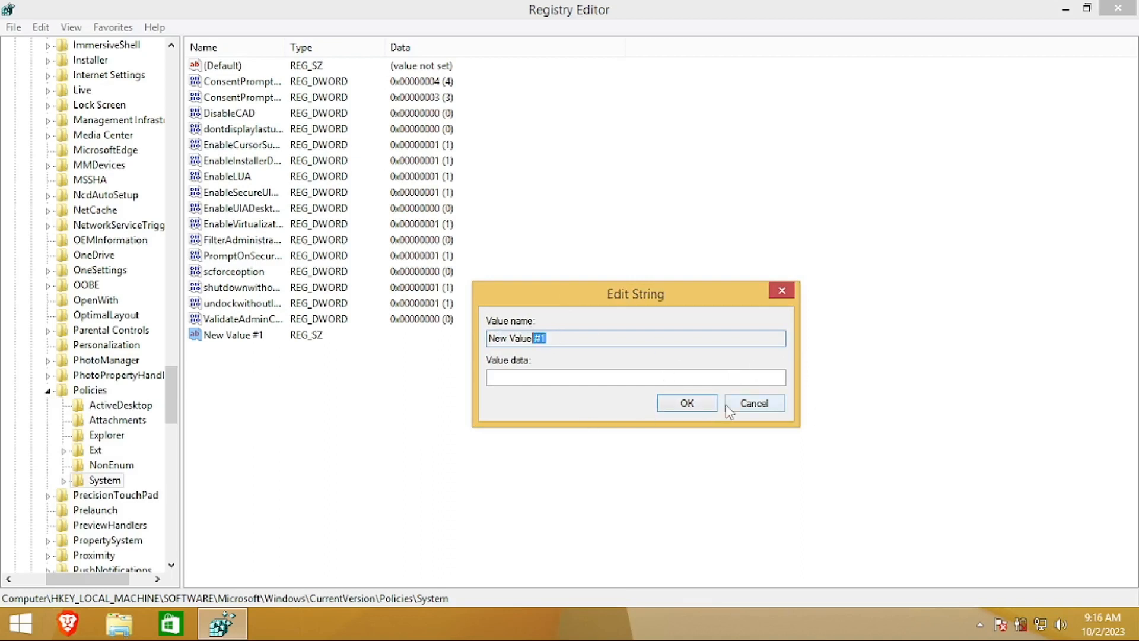
pyautogui.click(687, 404)
pyautogui.click(214, 325)
pyautogui.rightClick(214, 323)
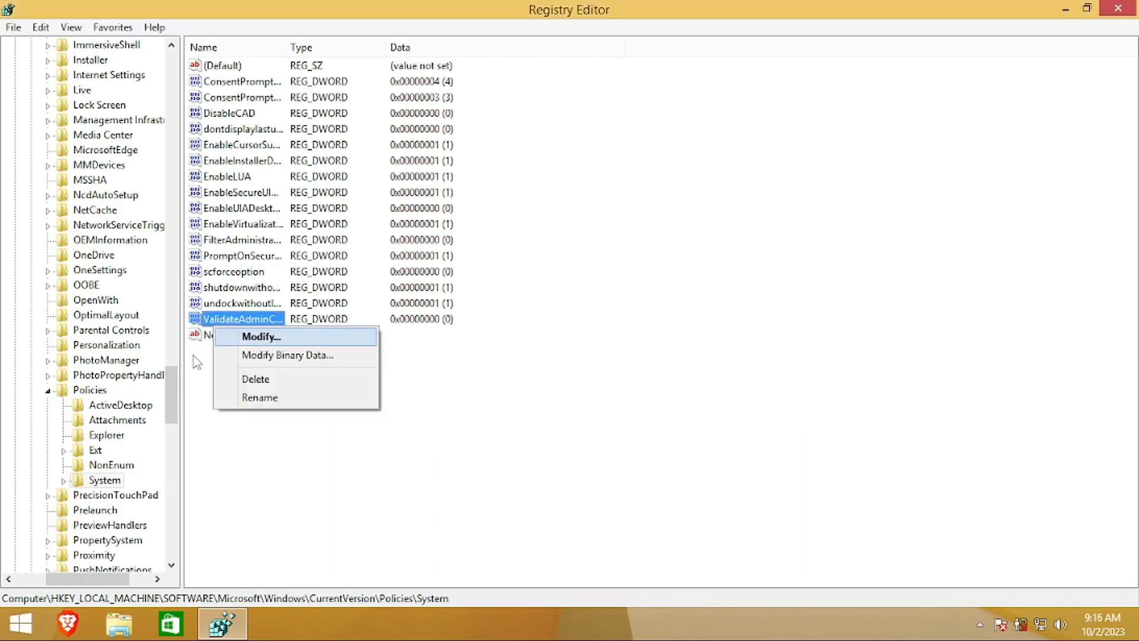
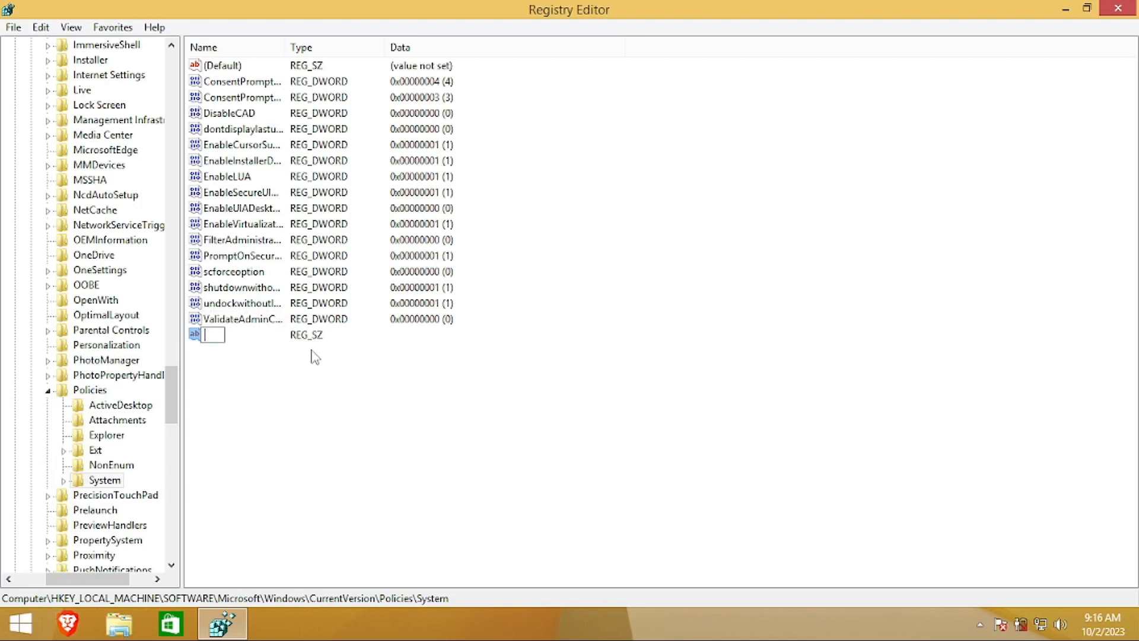
# Name the new string value legalnoticecaption, correcting the typo, and confirm it
pyautogui.write('legalnoticecaption')
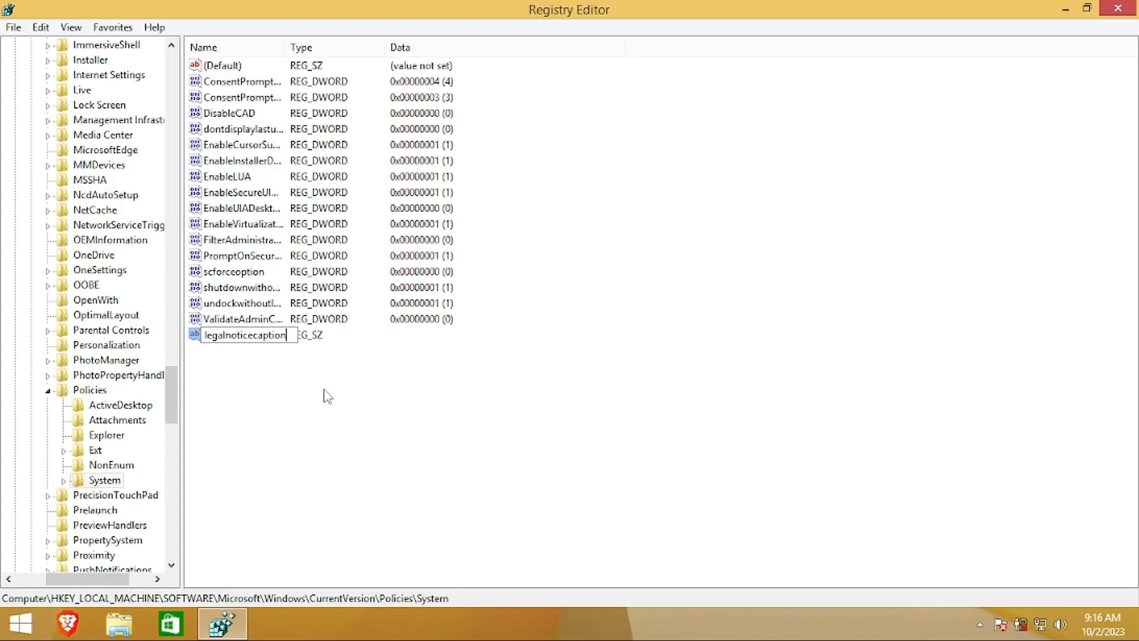
pyautogui.press('Return')
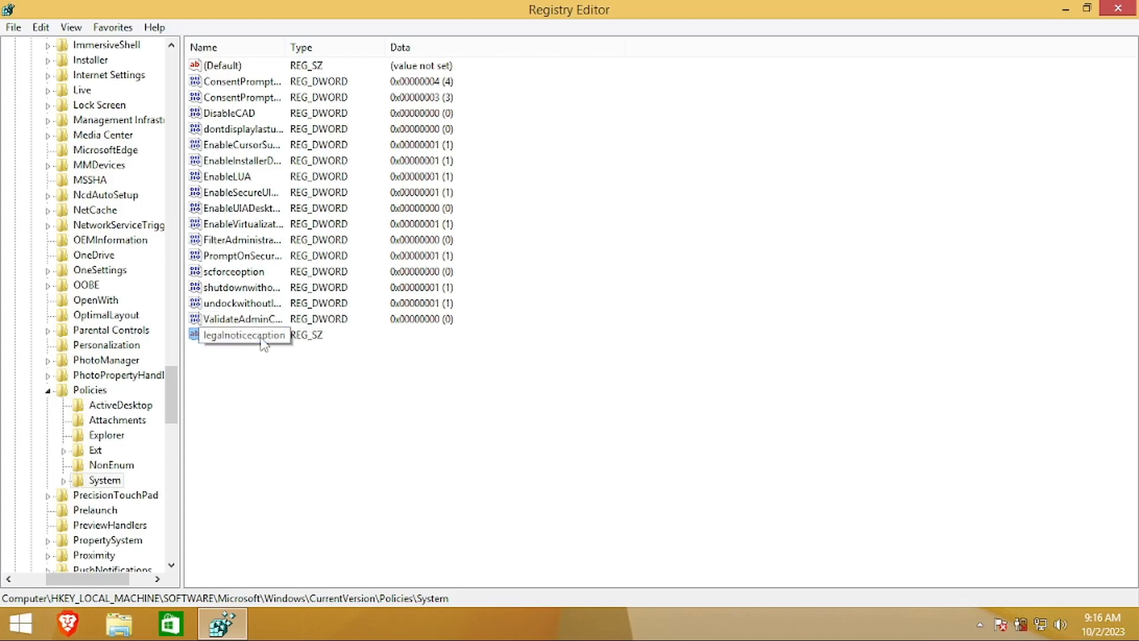
# Enter 'Welcome to TEST Corporation' as legalnoticecaption's value data and save it
pyautogui.doubleClick(263, 341)
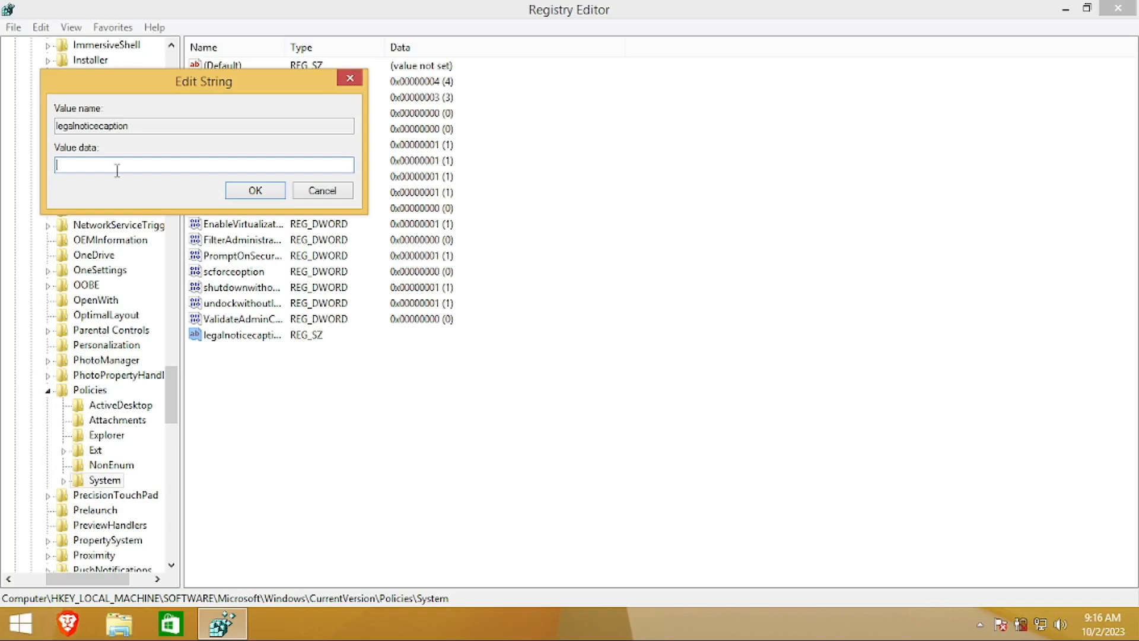
pyautogui.write('Welcome to TEST Corporation')
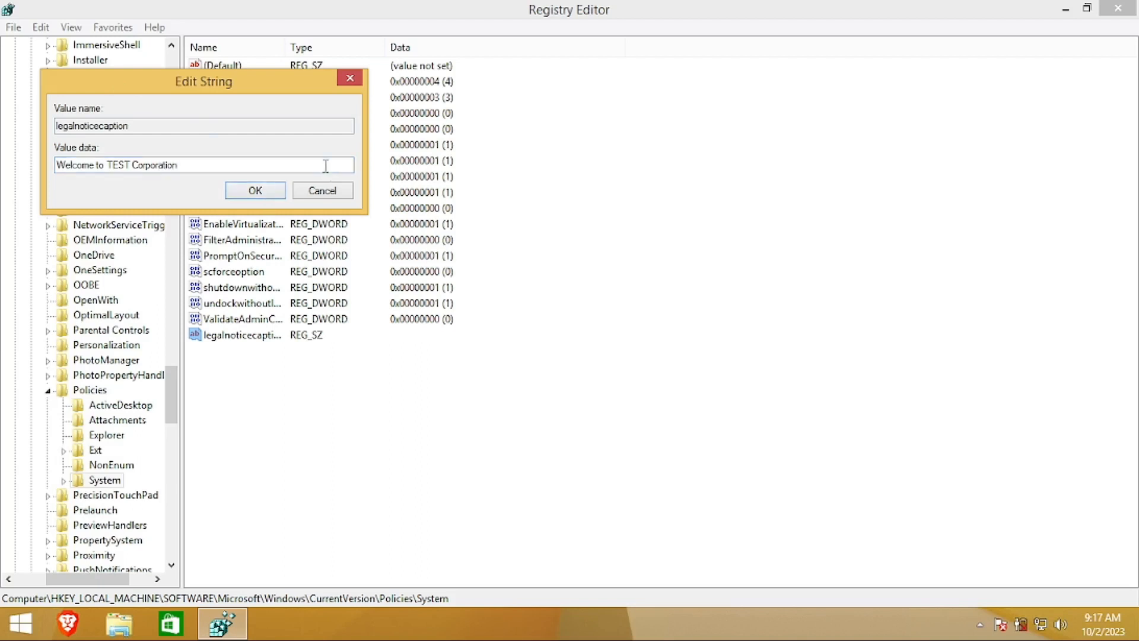
pyautogui.click(279, 193)
pyautogui.click(337, 389)
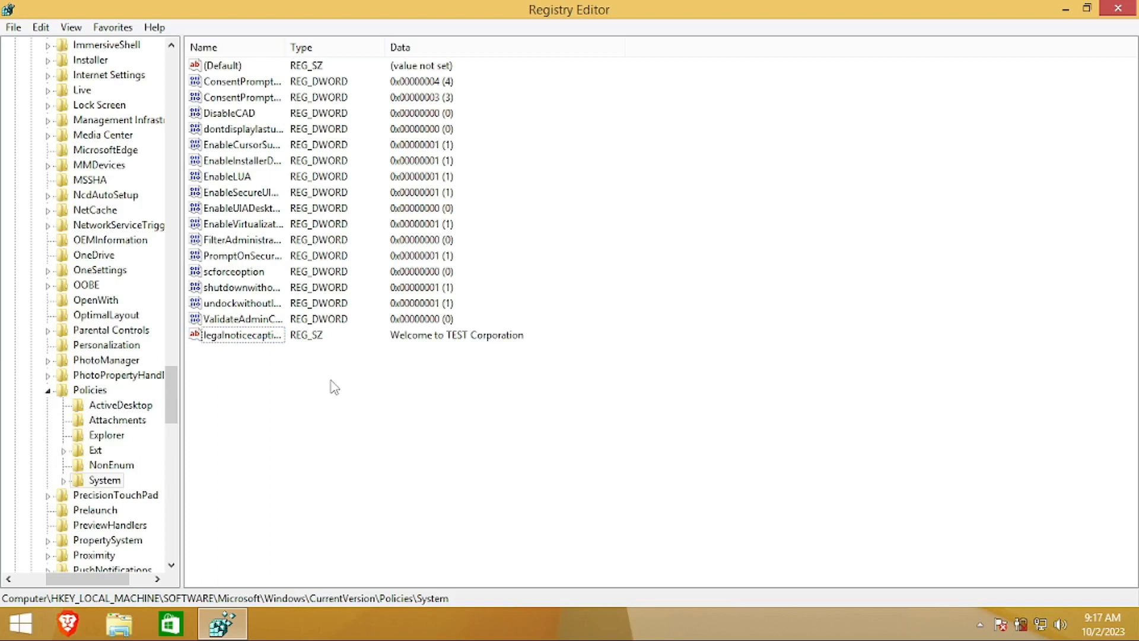
# Create another new String Value in System, naming it legalnoticerext by mistake
pyautogui.rightClick(331, 381)
pyautogui.moveTo(397, 401)
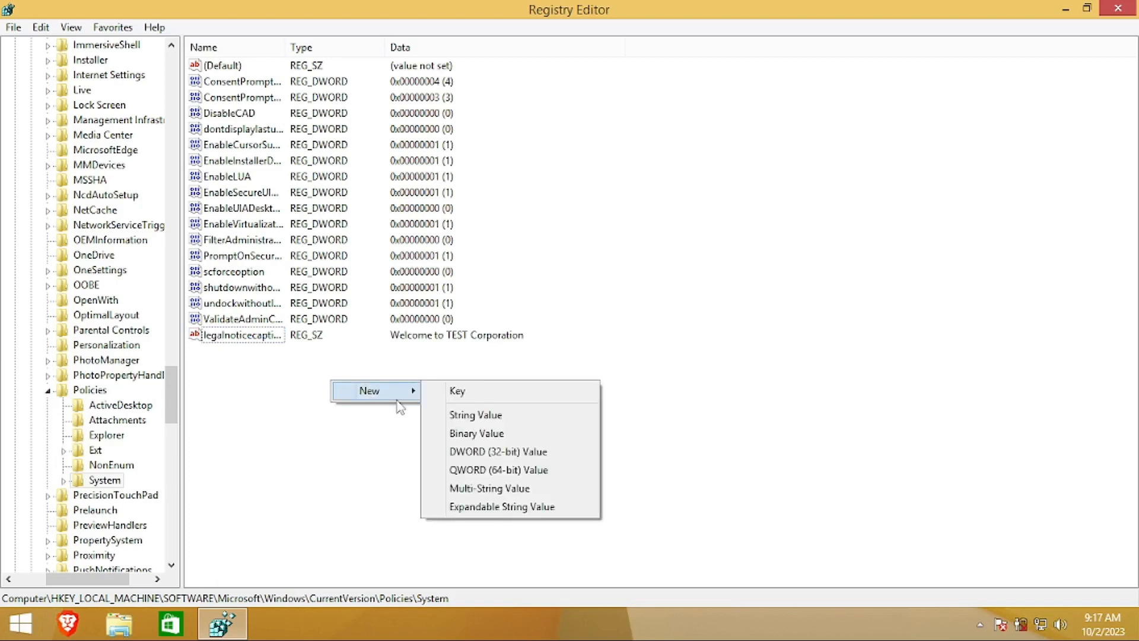
pyautogui.press('Escape')
pyautogui.click(497, 416)
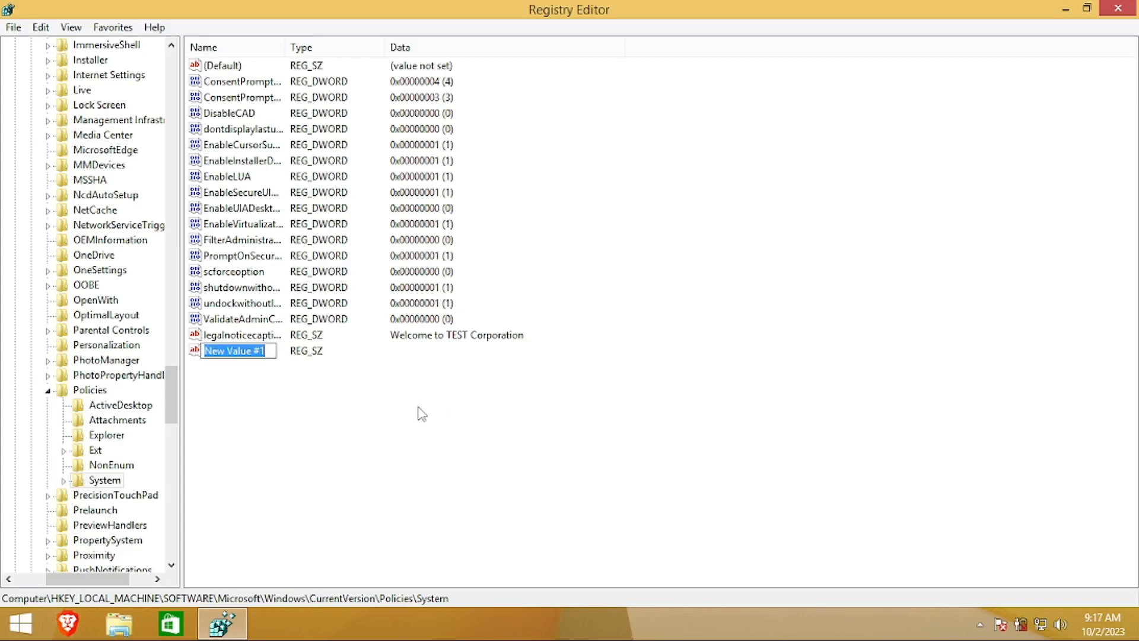
pyautogui.write('le')
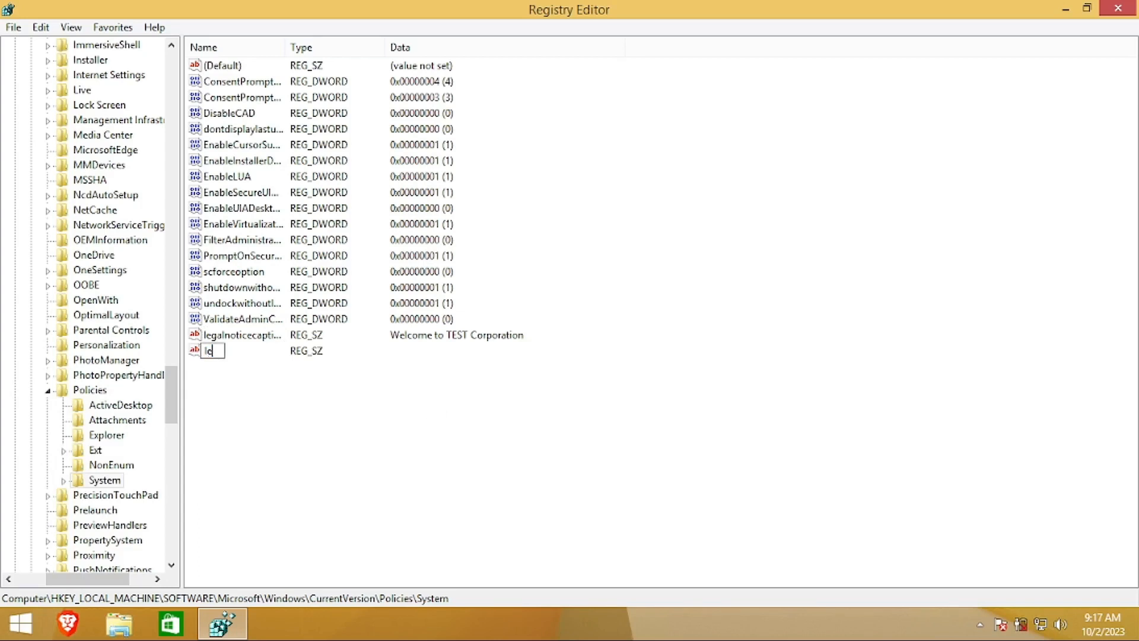
pyautogui.write('galnoticerext')
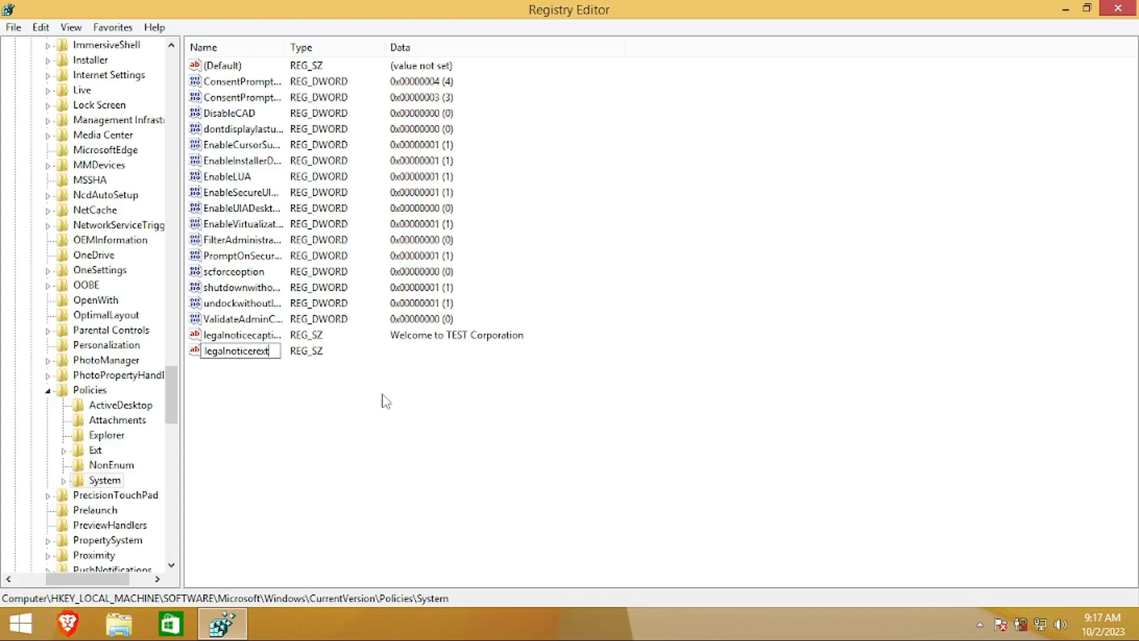
pyautogui.press('Return')
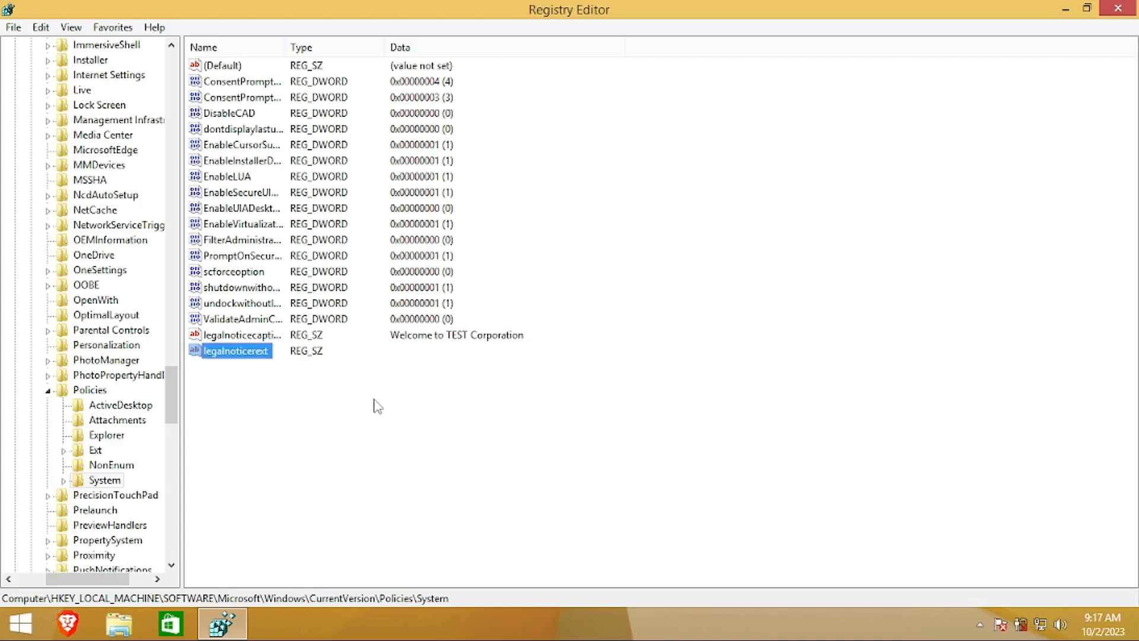
# Rename the misspelled value to legalnoticetext
pyautogui.rightClick(237, 354)
pyautogui.click(273, 428)
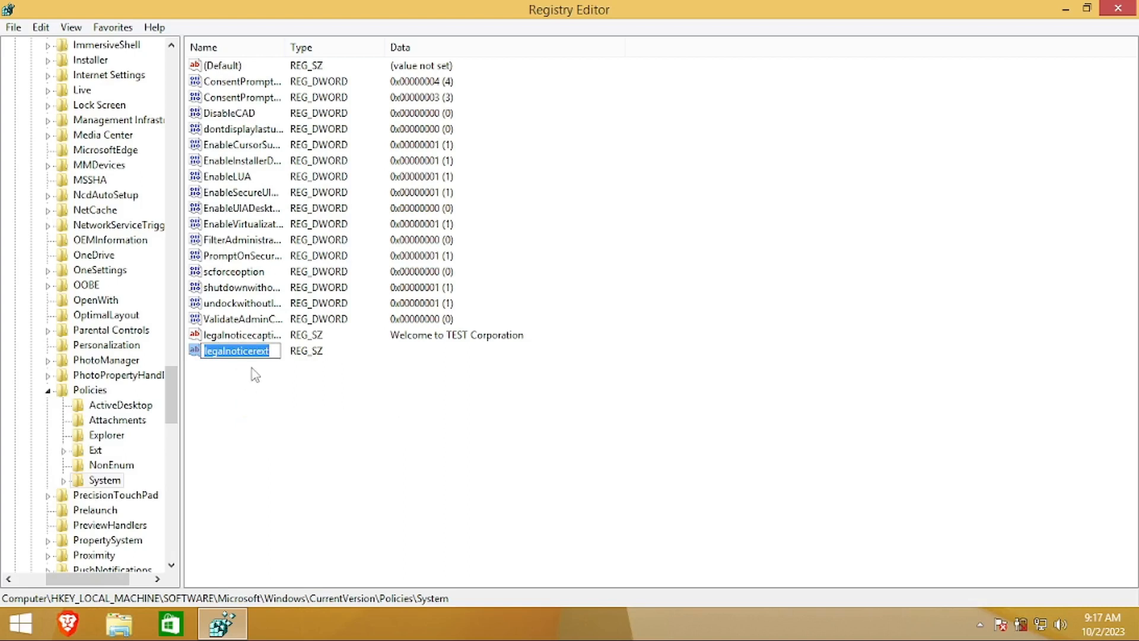
pyautogui.click(253, 351)
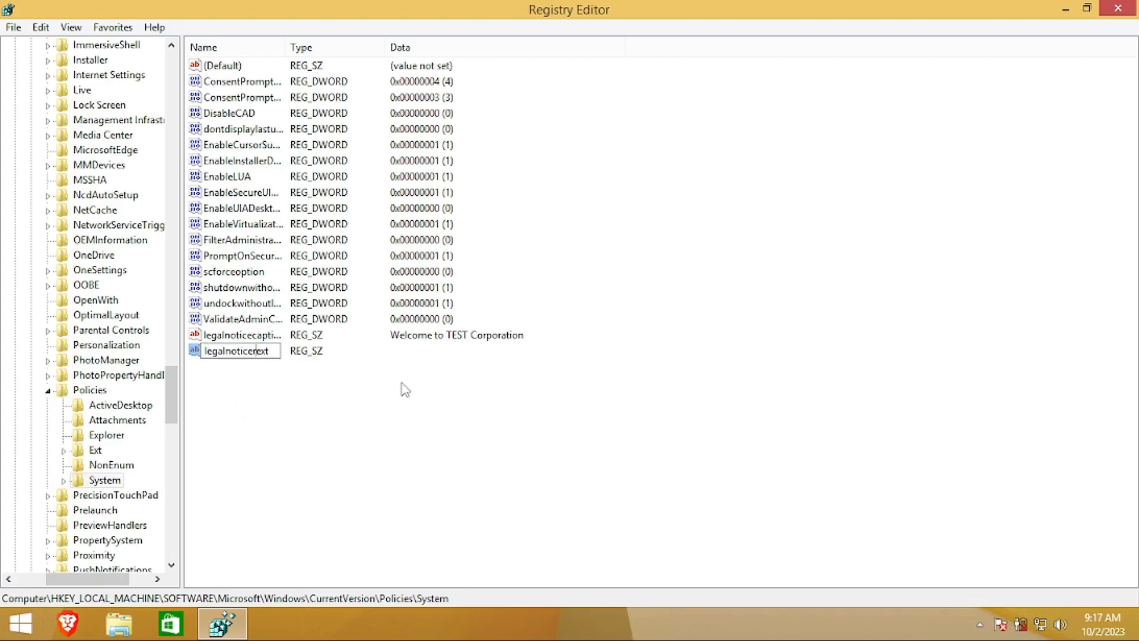
pyautogui.press('Delete')
pyautogui.press('BackSpace')
pyautogui.write('e')
pyautogui.press('Return')
pyautogui.rightClick(245, 352)
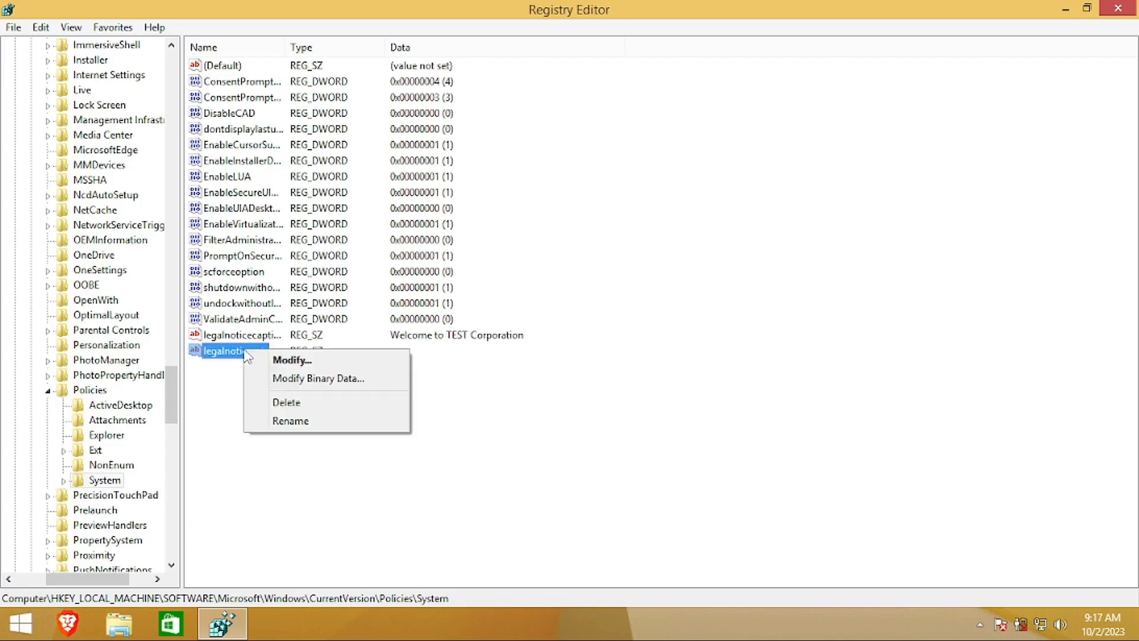
pyautogui.click(286, 421)
pyautogui.click(257, 350)
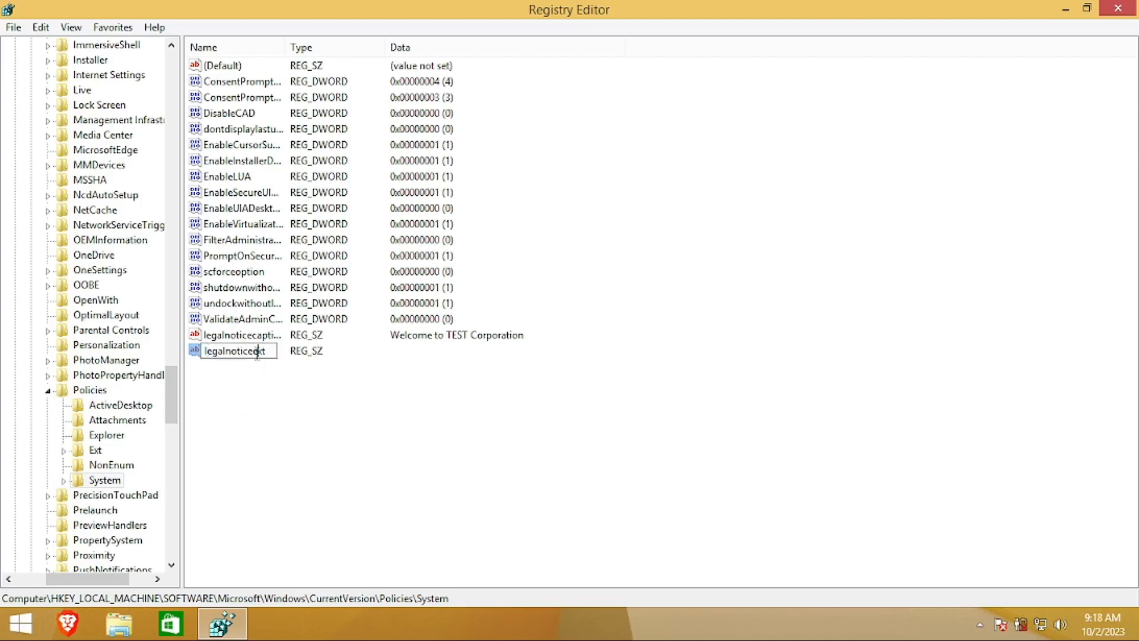
pyautogui.write('te')
pyautogui.press('Return')
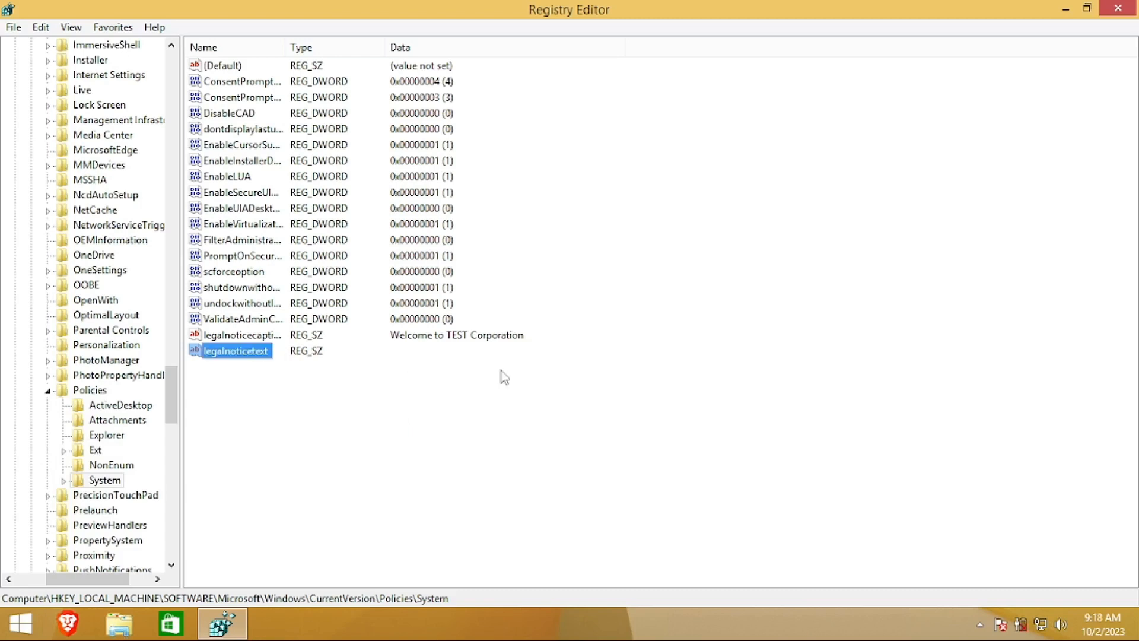
# Set legalnoticetext's data to 'This Computer Owns By' followed by the owner's name and save
pyautogui.doubleClick(247, 350)
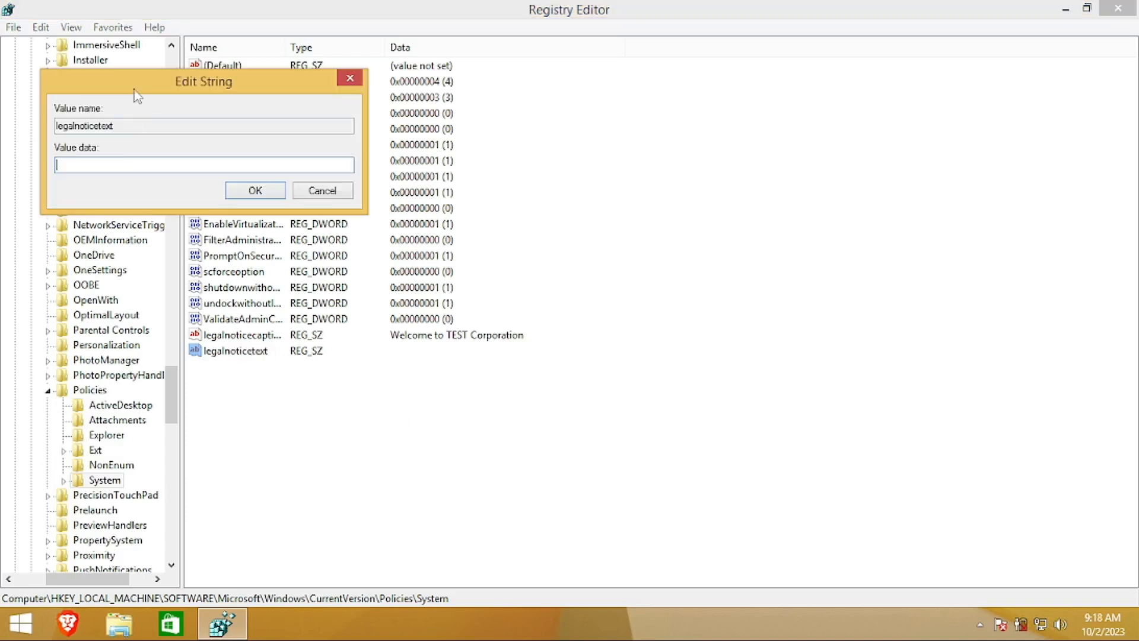
pyautogui.moveTo(130, 90); pyautogui.dragTo(731, 266)
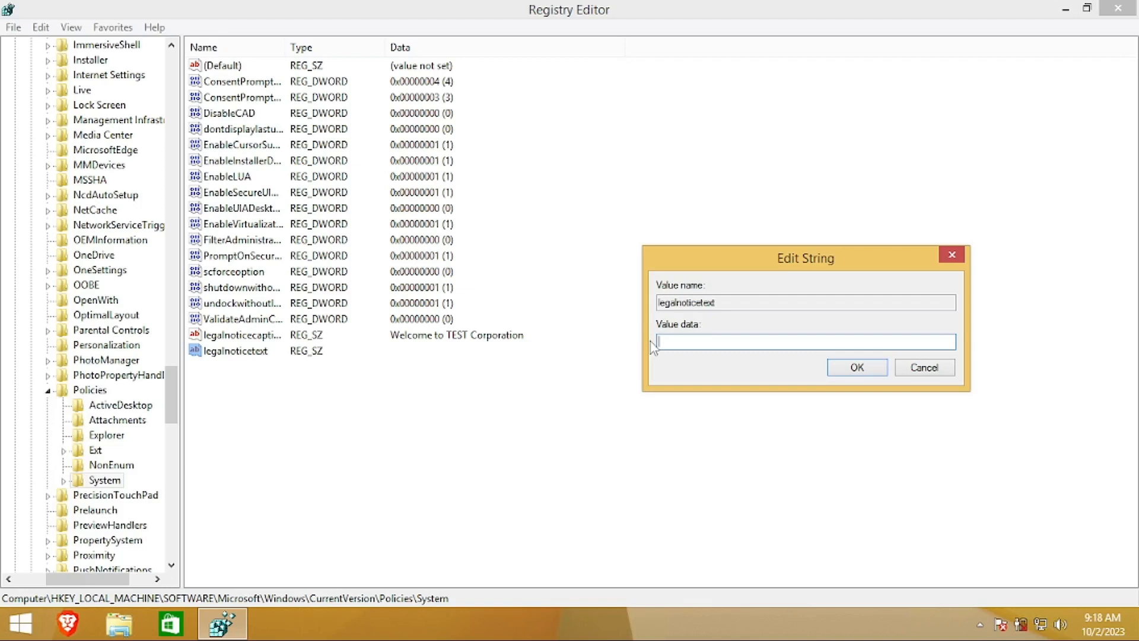
pyautogui.write('This Computer Owns By')
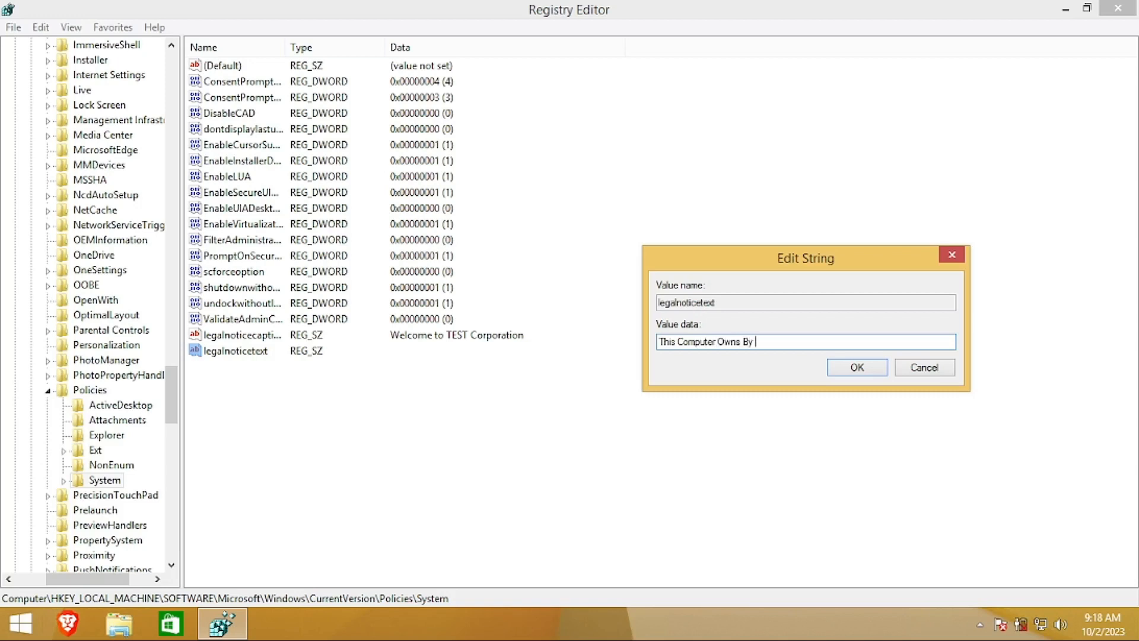
pyautogui.write(' Al')
pyautogui.press('BackSpace')
pyautogui.press('BackSpace')
pyautogui.press('Return')
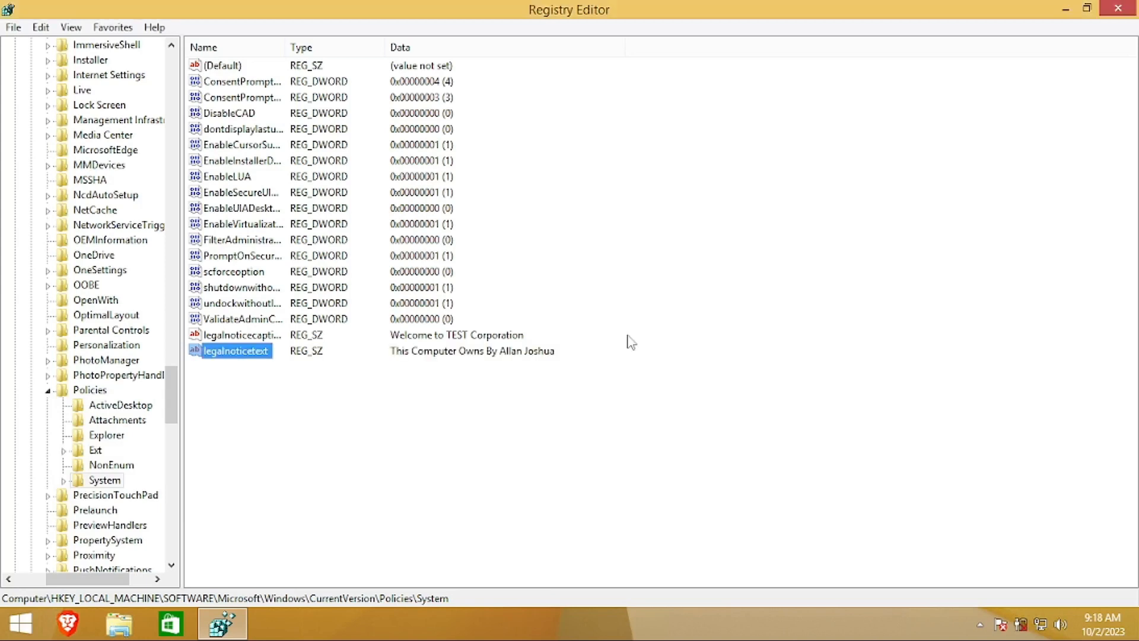
pyautogui.click(510, 436)
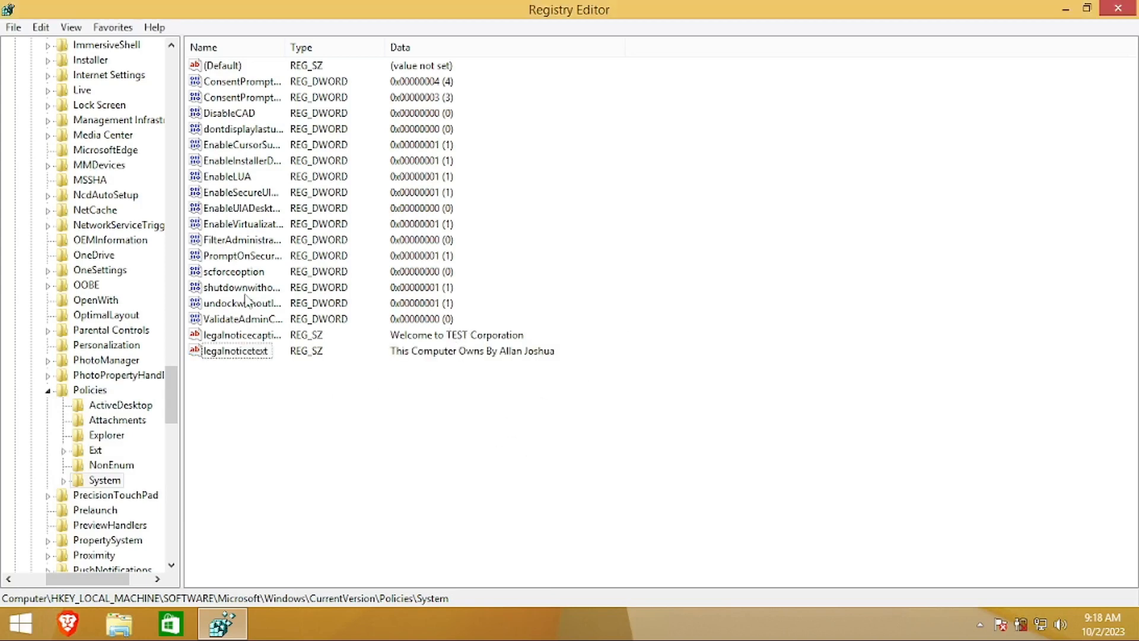
# Collapse the Policies key and close Registry Editor
pyautogui.click(47, 391)
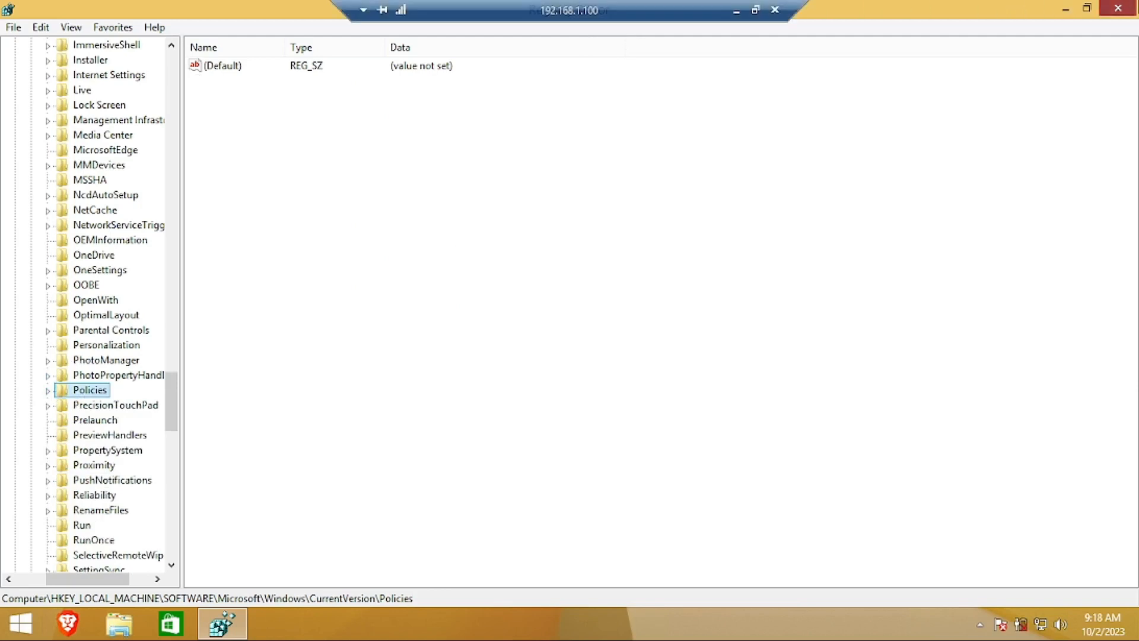
pyautogui.click(1118, 7)
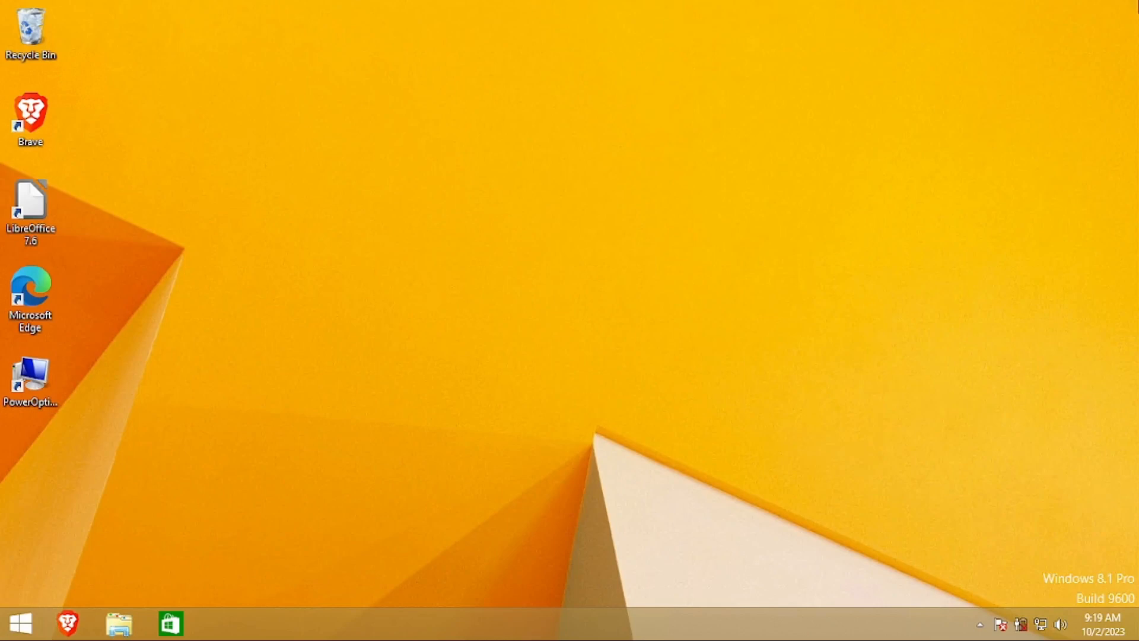
# Disconnect the current remote desktop session, confirming the disconnect
pyautogui.moveTo(1113, 6)
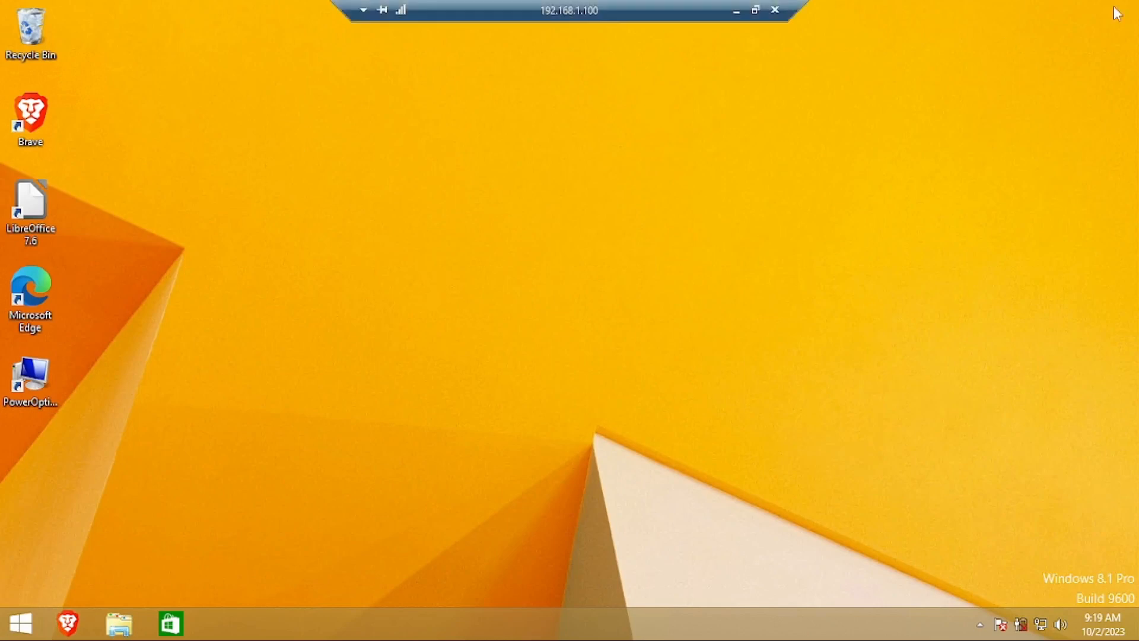
pyautogui.click(775, 11)
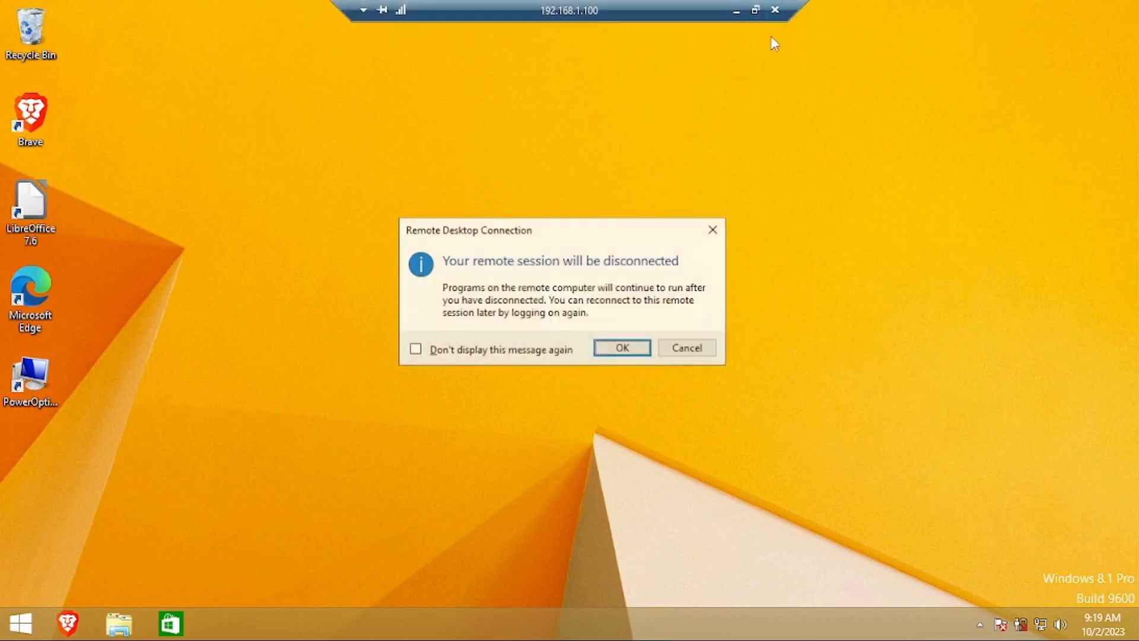
pyautogui.click(606, 356)
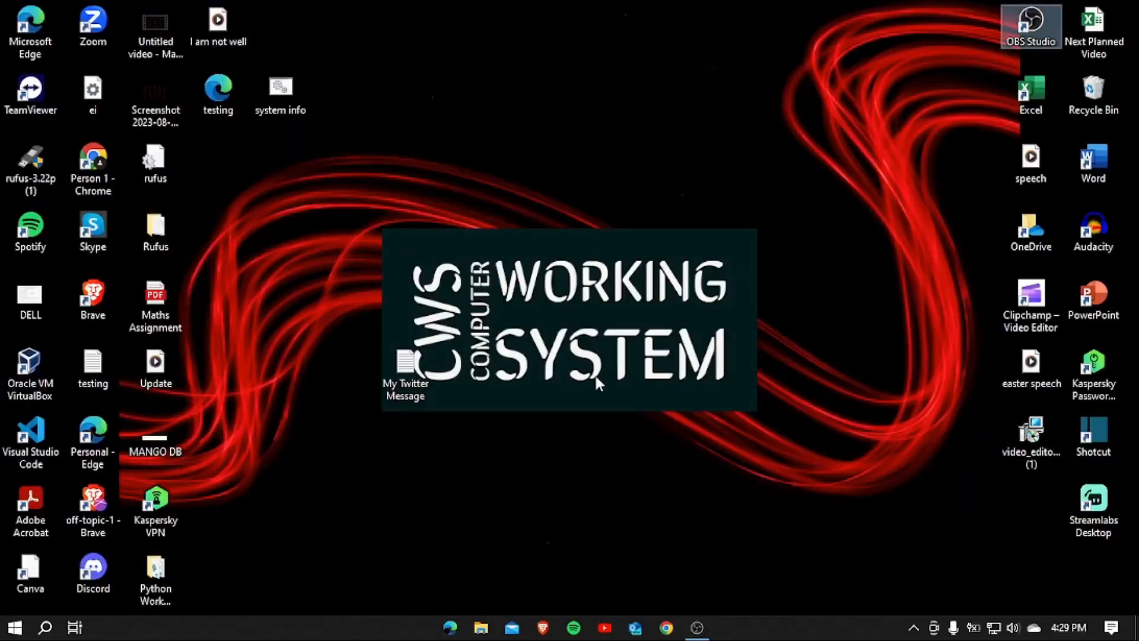
# Reconnect to 192.168.1.100 with the account password, accepting the certificate warning
pyautogui.press('super')
pyautogui.write('rem')
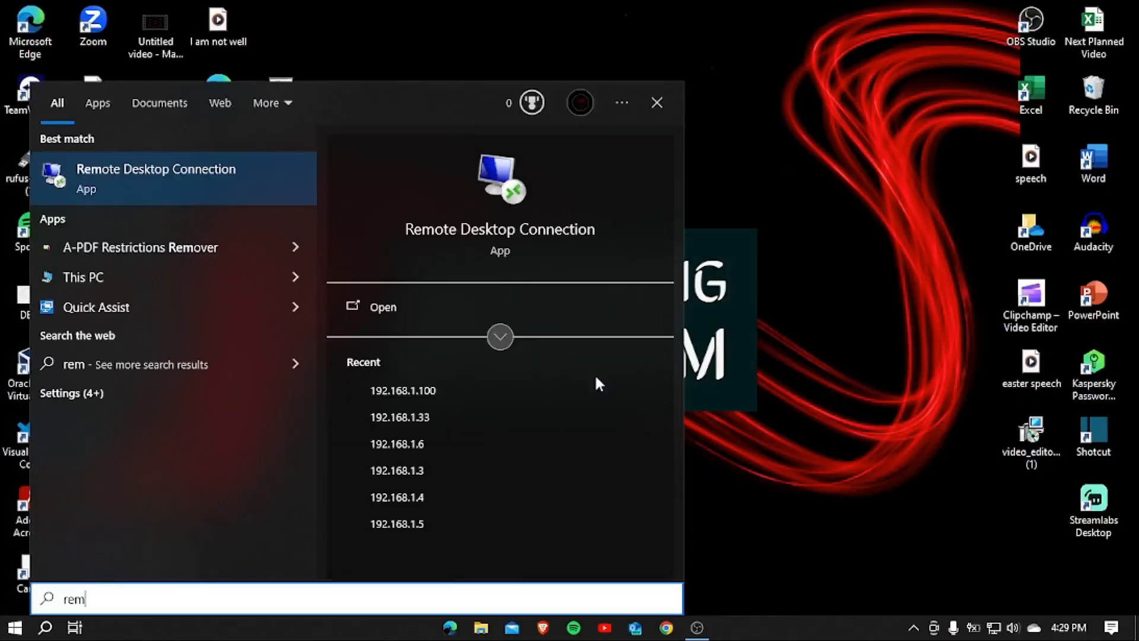
pyautogui.press('Return')
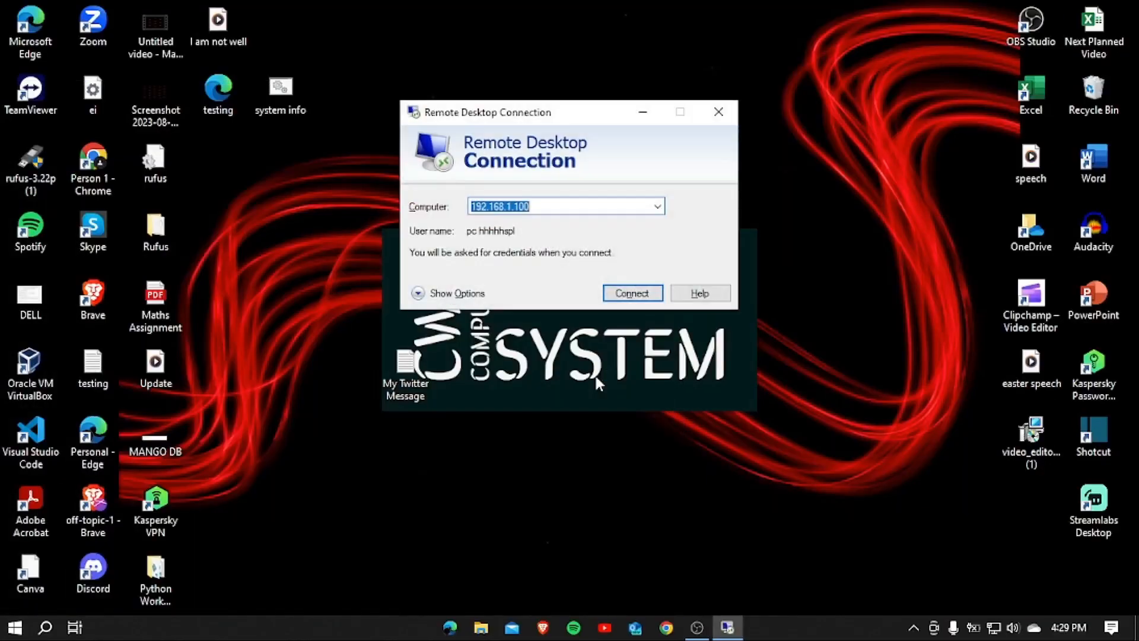
pyautogui.press('Return')
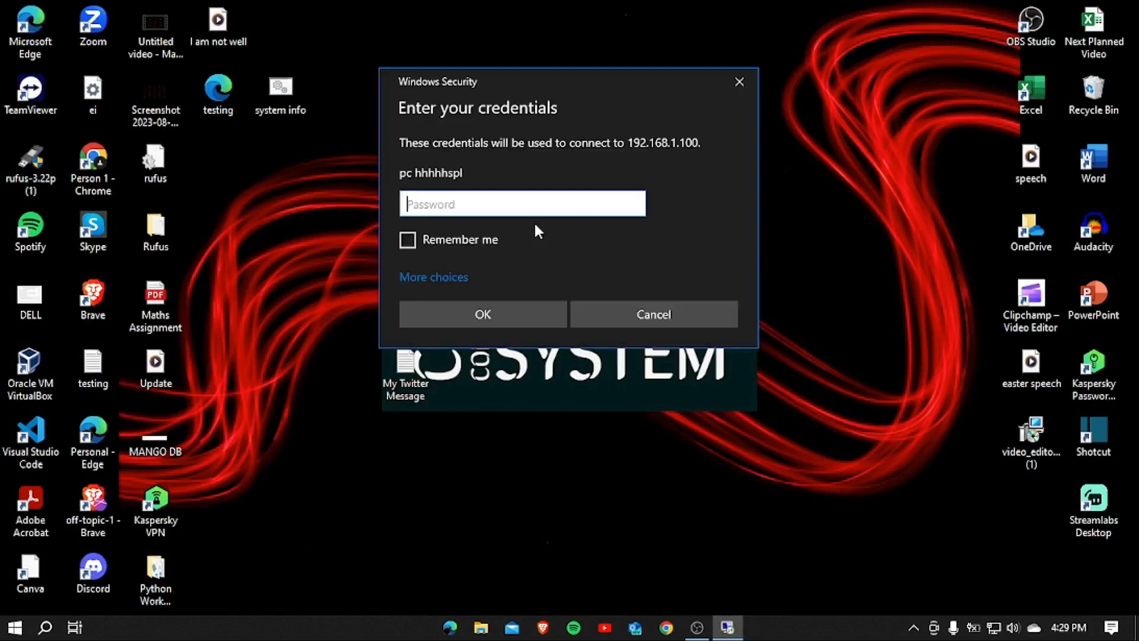
pyautogui.press('capslock')
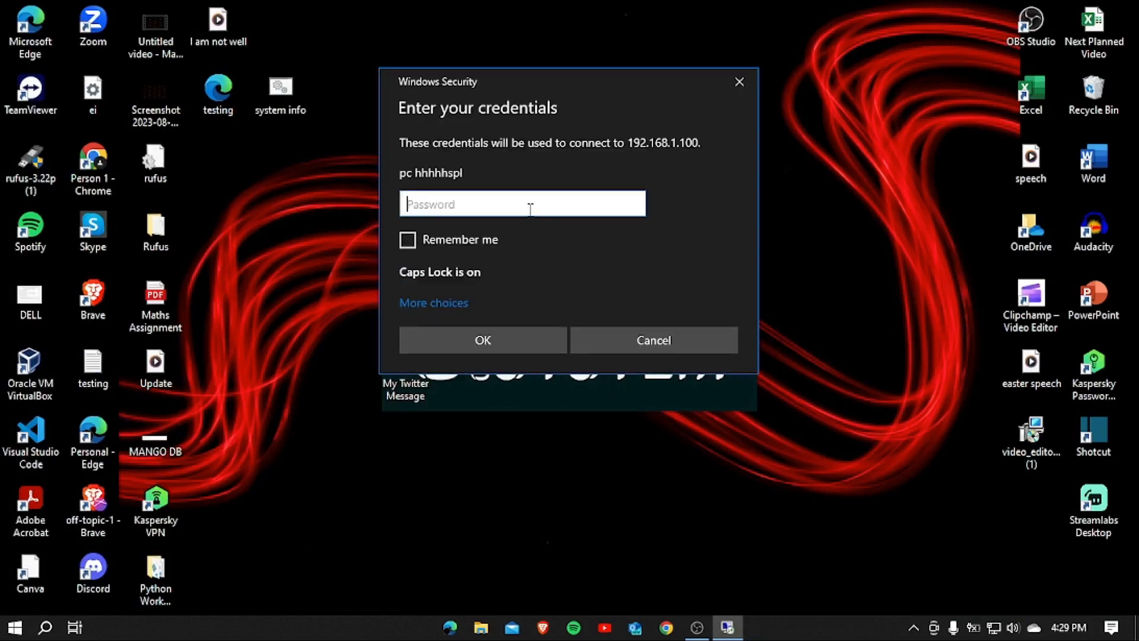
pyautogui.write('********')
pyautogui.press('Return')
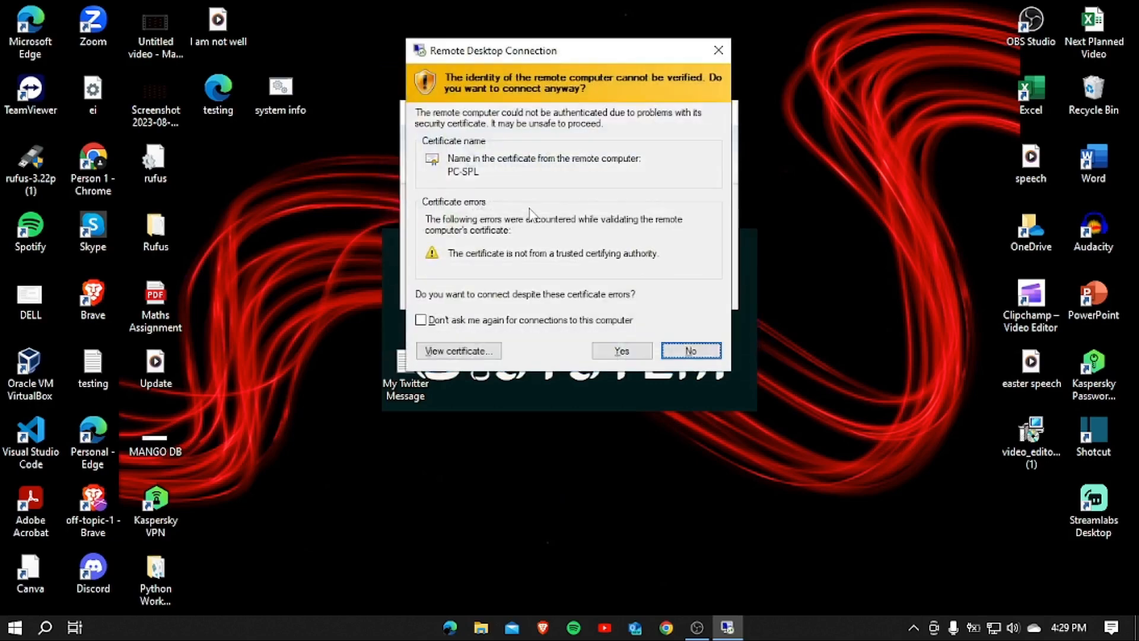
pyautogui.press('Left')
pyautogui.press('Return')
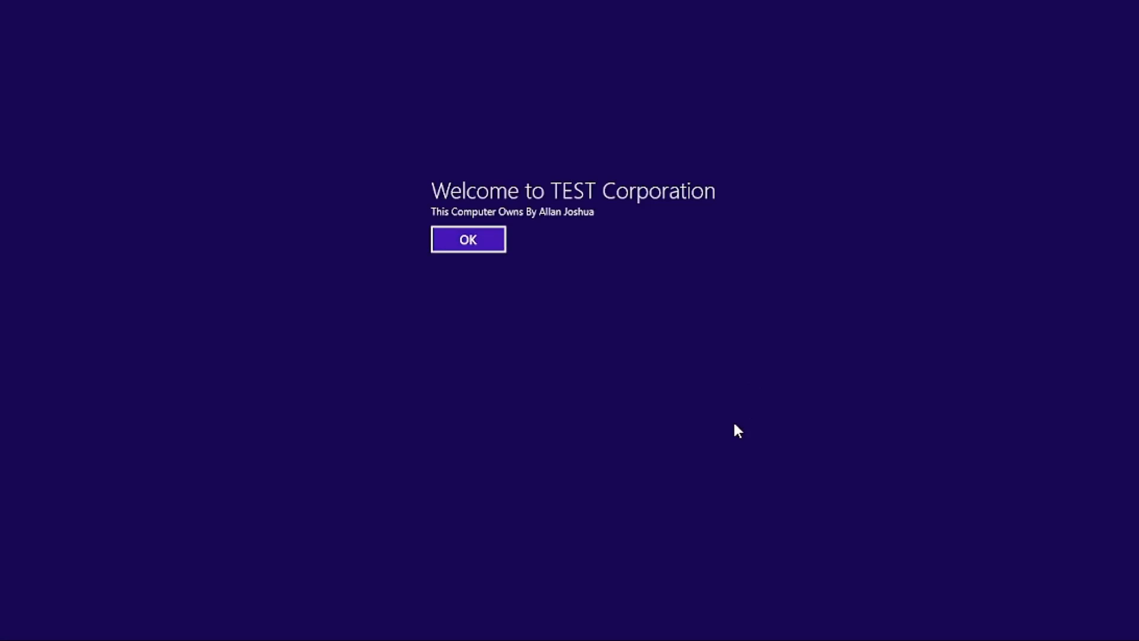
# Dismiss the Welcome to TEST Corporation legal notice with OK to sign in
pyautogui.press('Return')
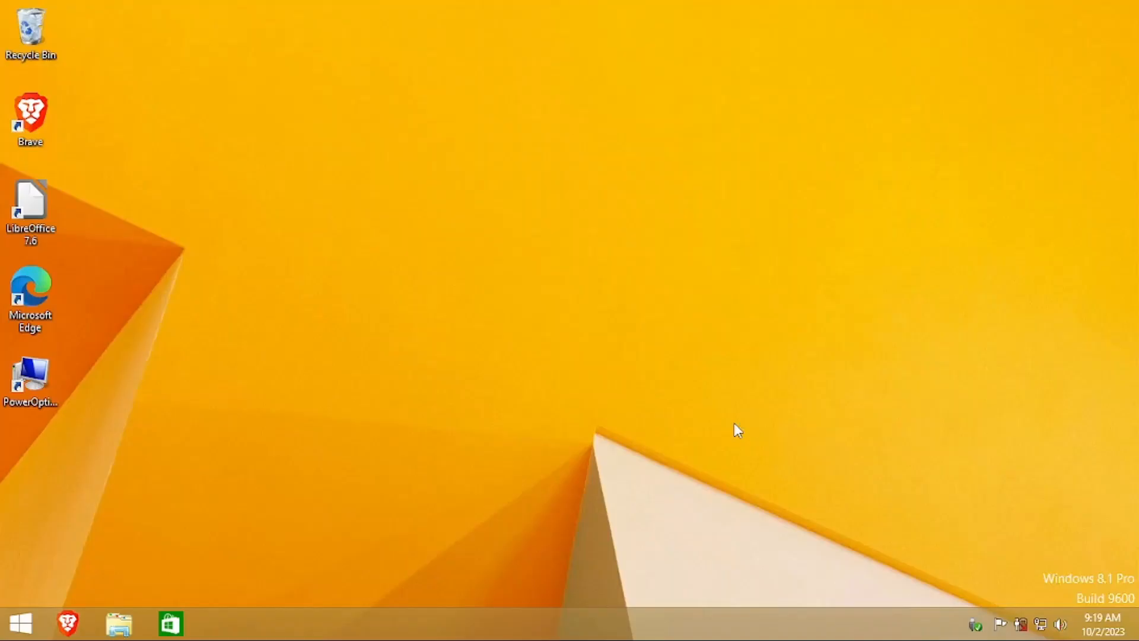